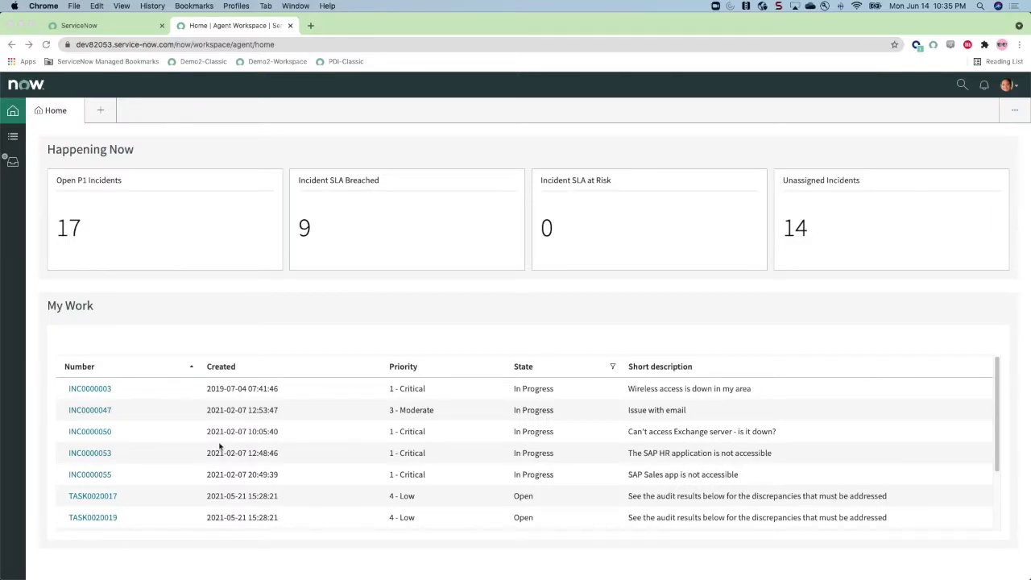
- Open the full My Work list of 26 tasks and scroll through its list categories
scroll(219, 448, "down", 3)
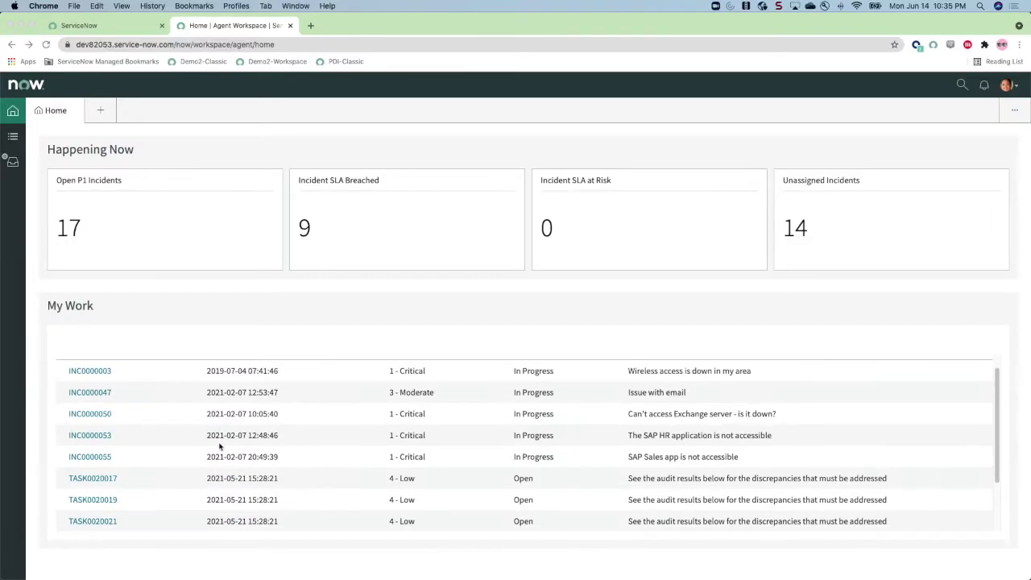
left_click(12, 138)
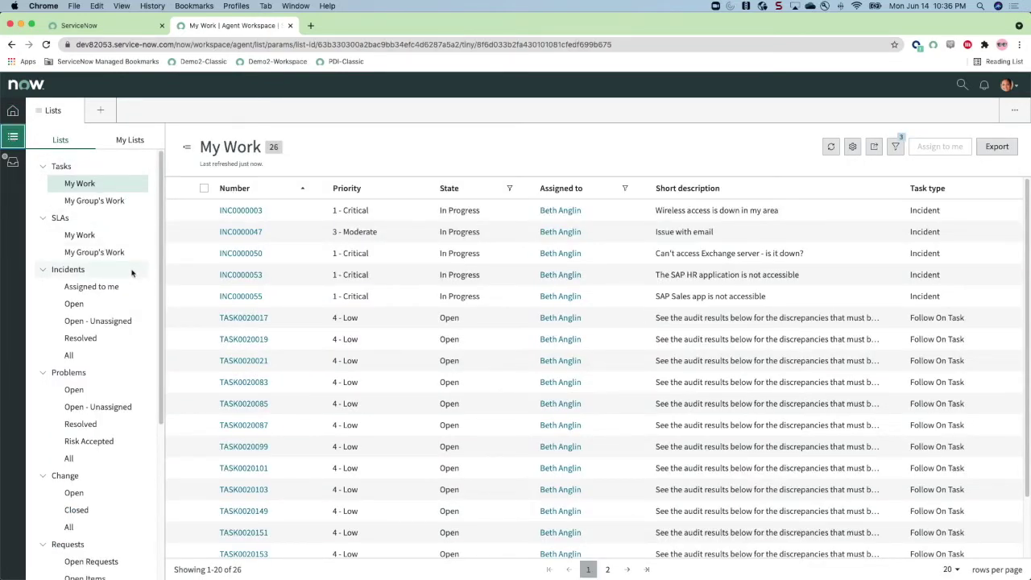
scroll(132, 273, "down", 2)
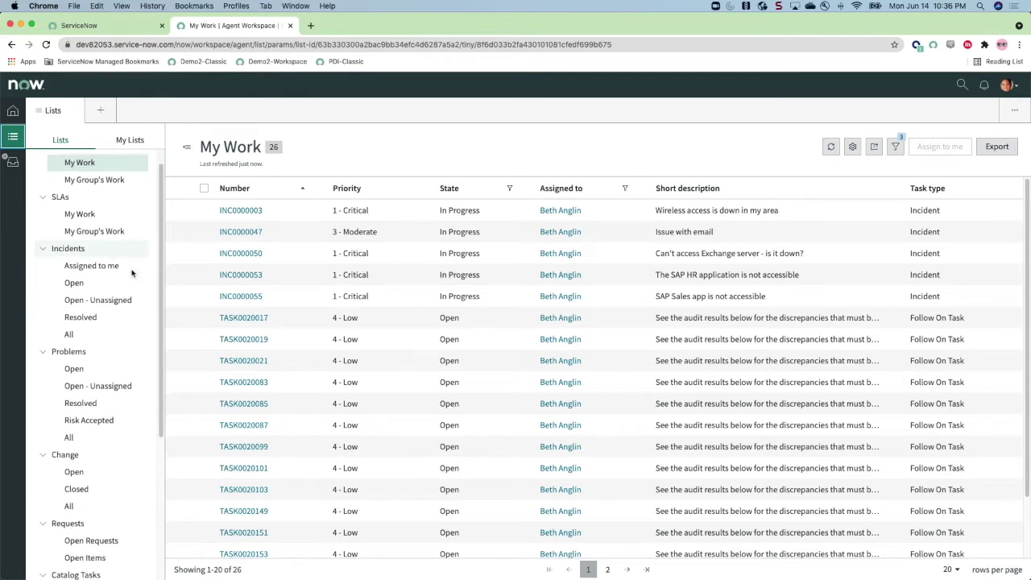
scroll(132, 272, "down", 7)
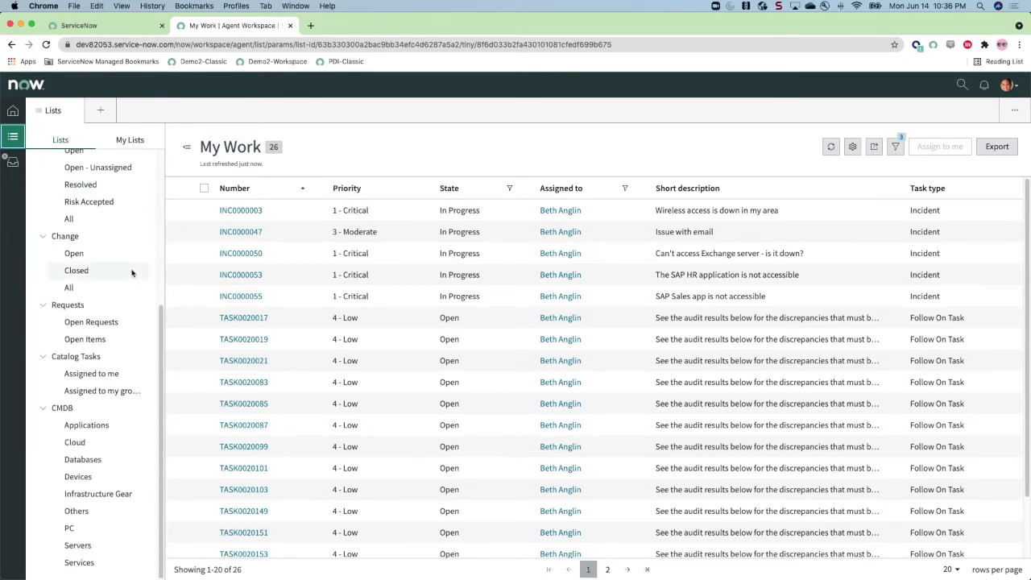
scroll(117, 234, "up", 9)
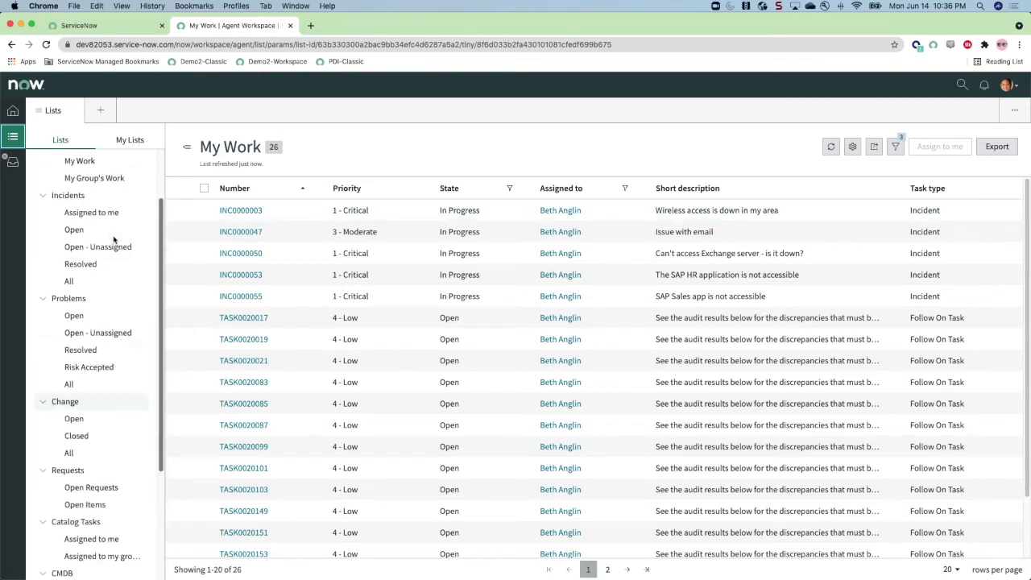
- Compare the My Lists and Lists tabs, then go to the agent Inbox
left_click(130, 139)
left_click(62, 139)
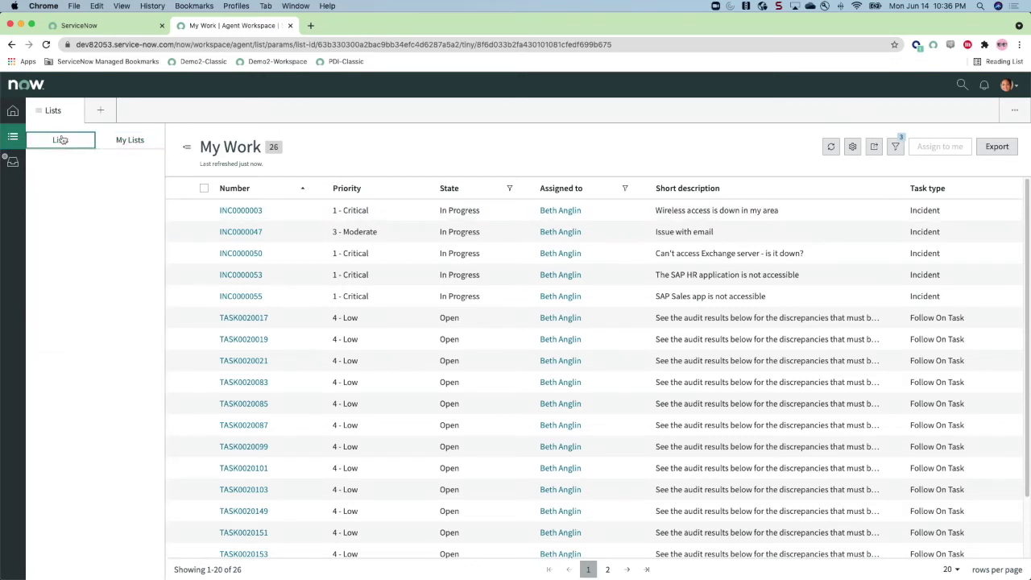
left_click(12, 161)
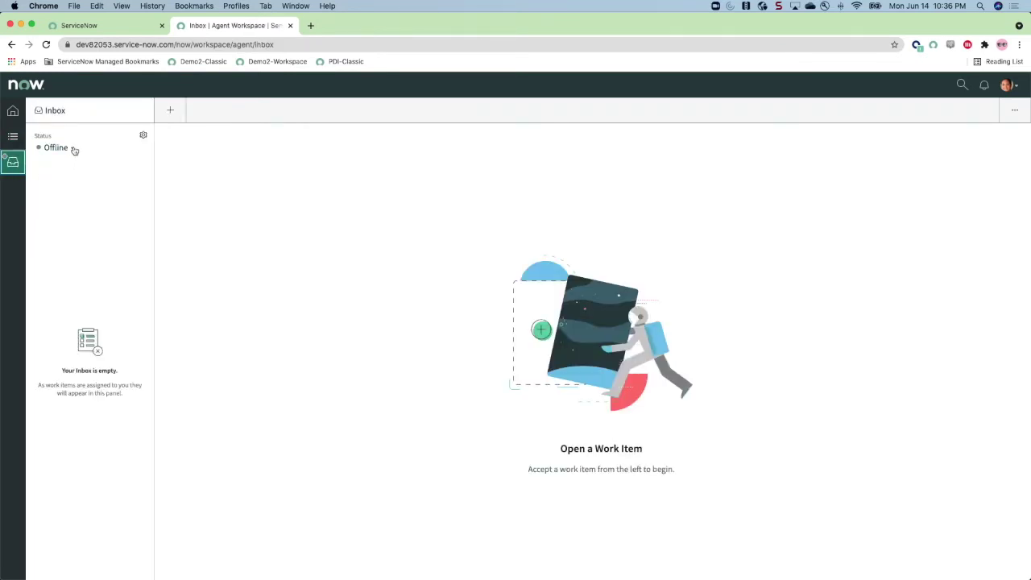
- Set the agent status from Offline to Available and glance at the alert settings
left_click(73, 149)
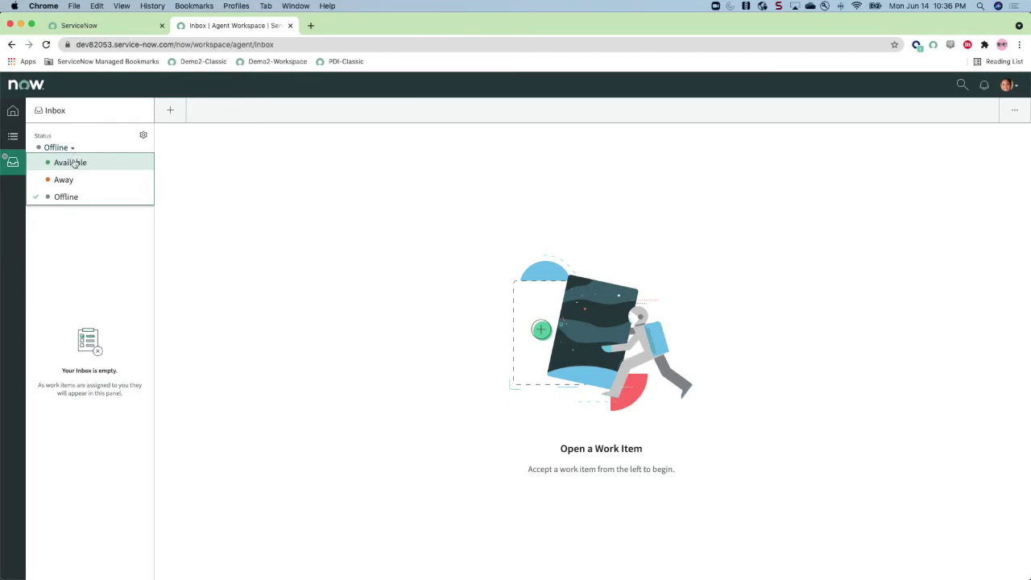
left_click(75, 163)
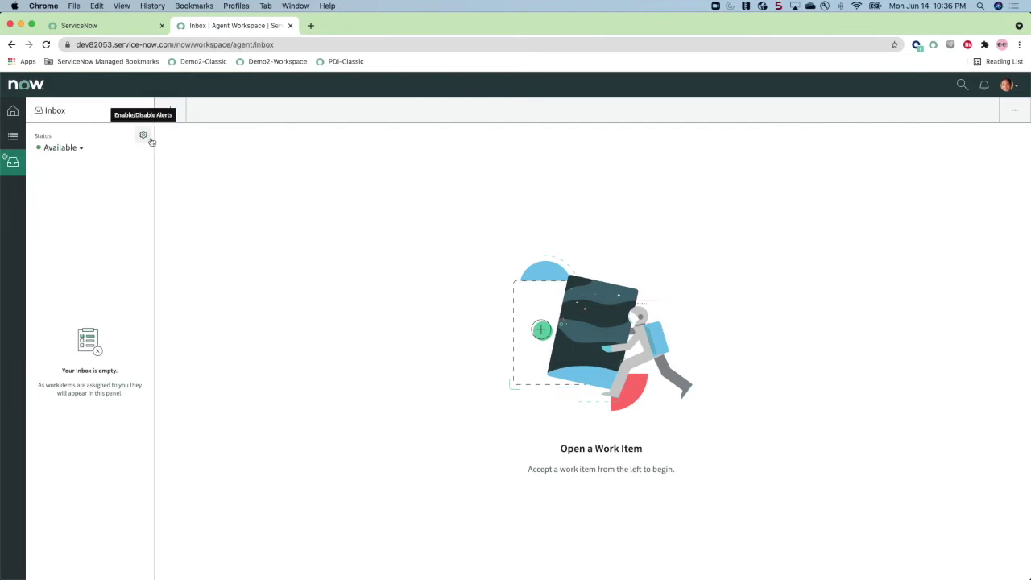
left_click(144, 136)
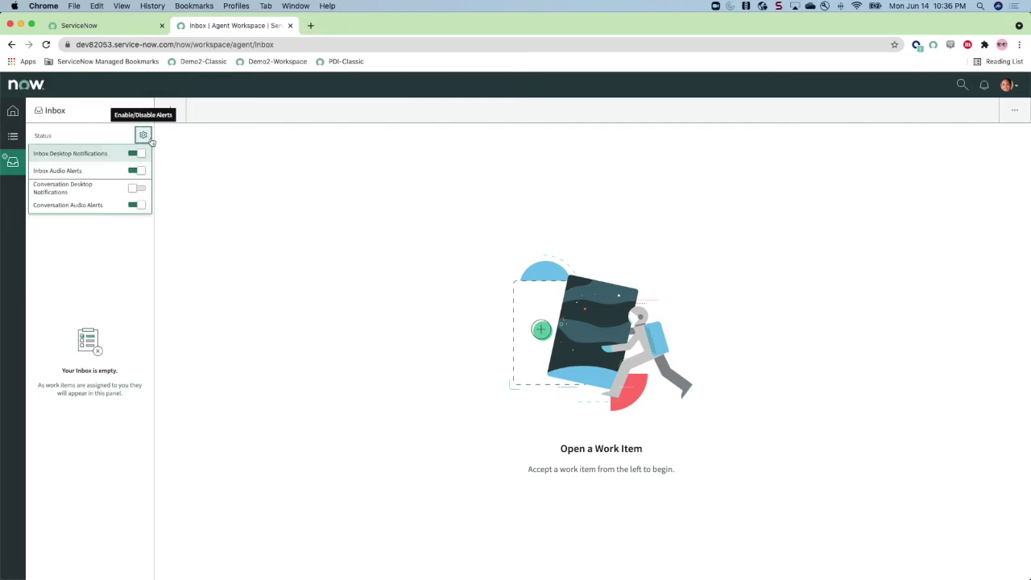
left_click(150, 138)
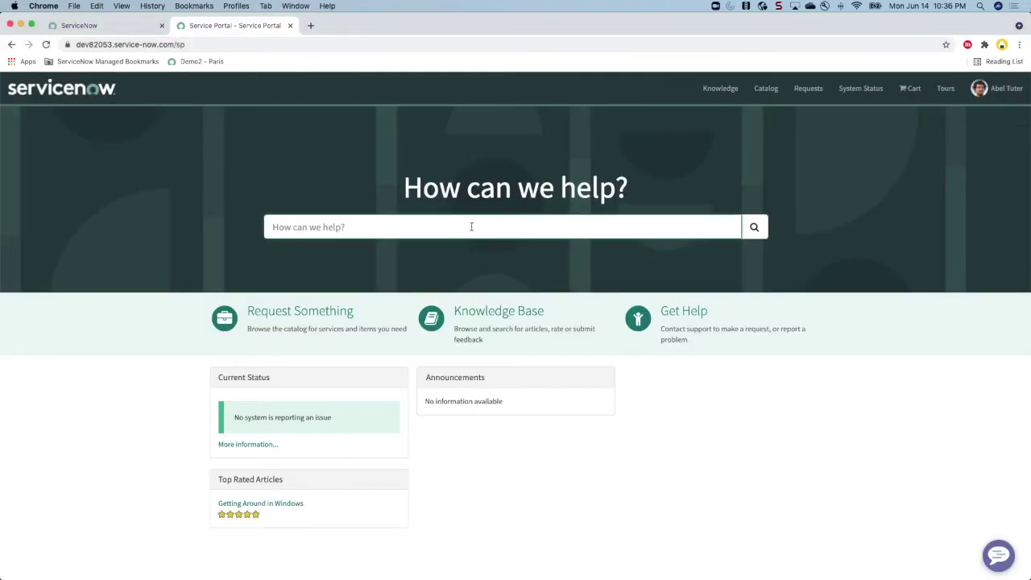
- Search the portal for 'my laptop is not powering up', review the articles, then return Home
type("my laptop is not powering up")
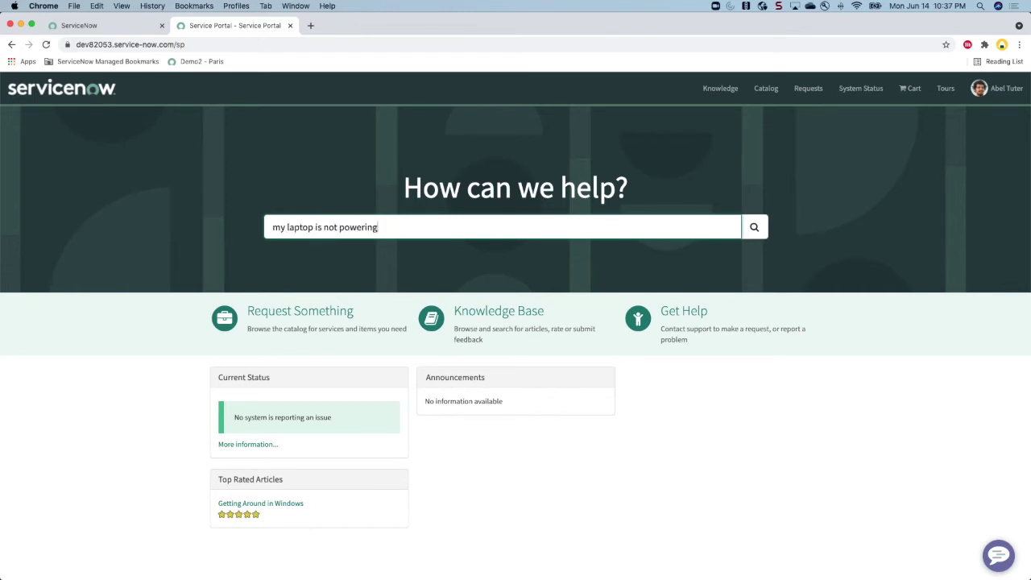
key("Return")
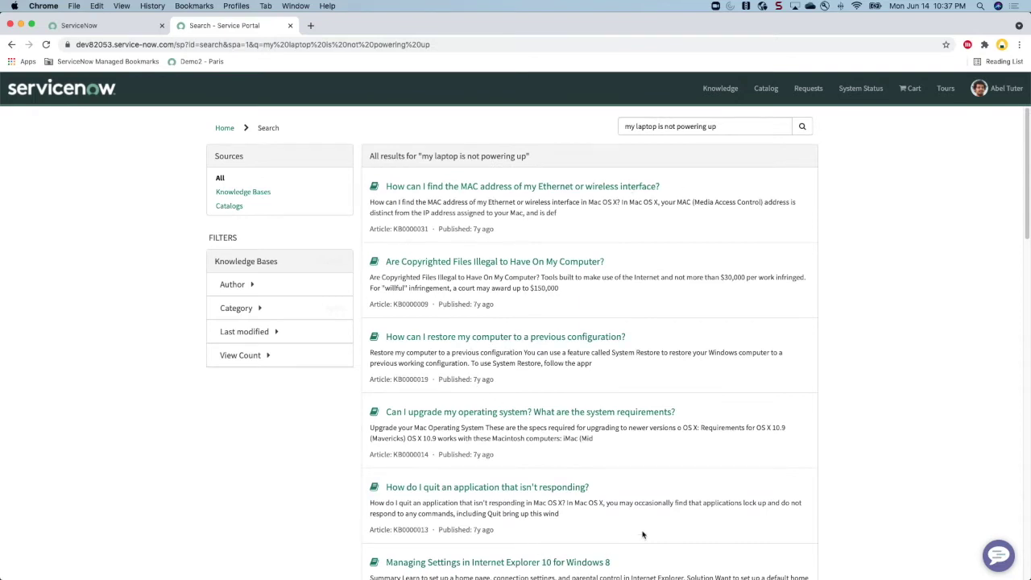
scroll(643, 535, "down", 2)
scroll(643, 534, "up", 2)
left_click(224, 129)
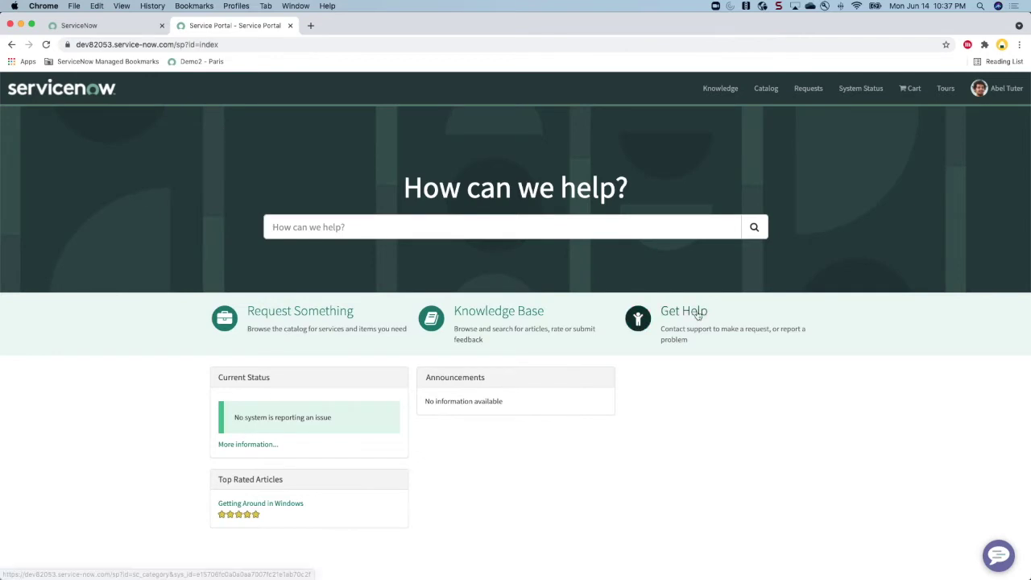
- Look over the Get Help options, return home, and start a Now Support chat
left_click(698, 314)
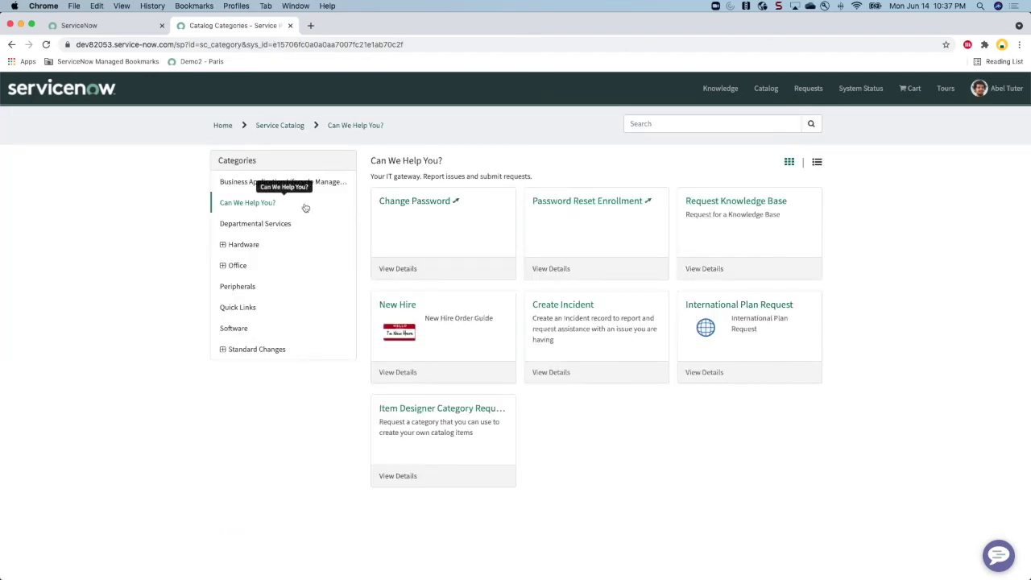
left_click(218, 130)
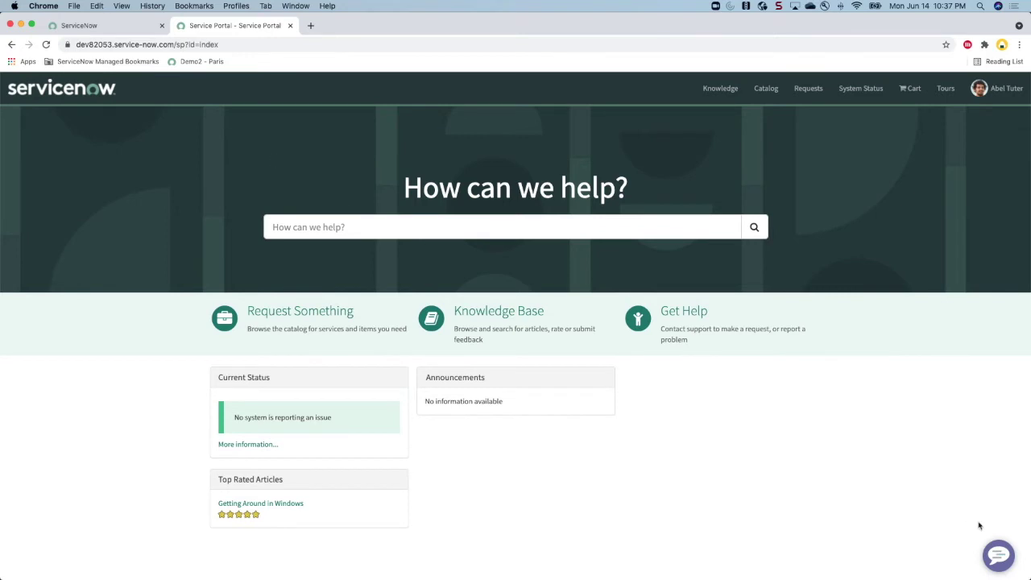
left_click(999, 555)
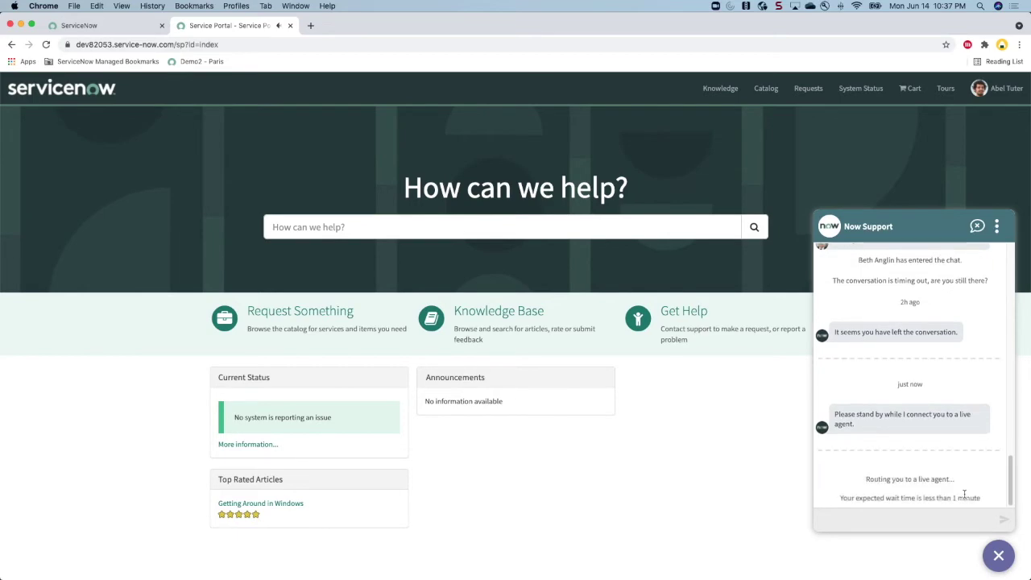
- Bring the Agent Workspace window forward to see the incoming chat request
key("ctrl+Up")
left_click(350, 412)
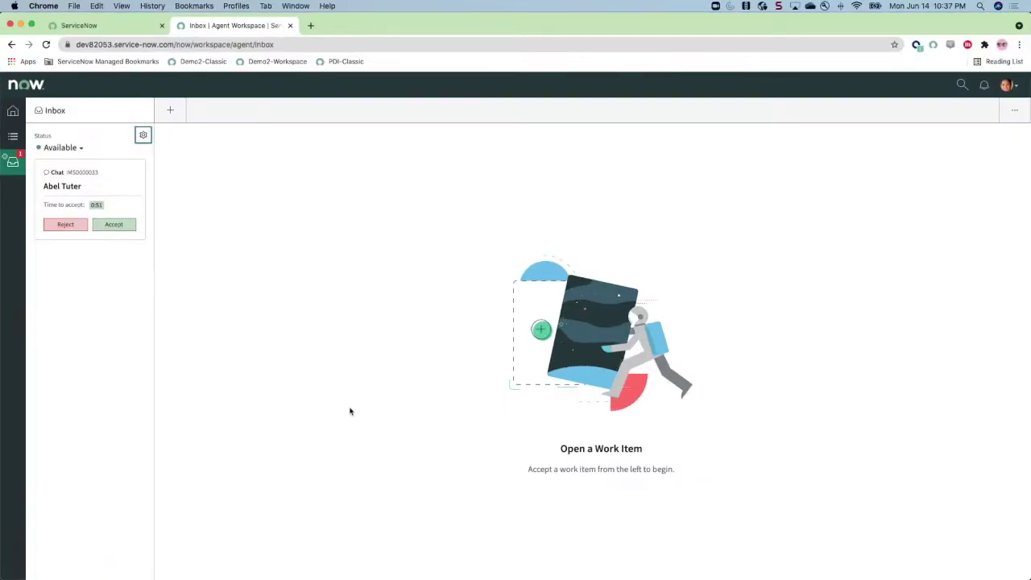
- Accept the chat, review interaction IMS0000033's details, and check its More Actions menu
left_click(114, 225)
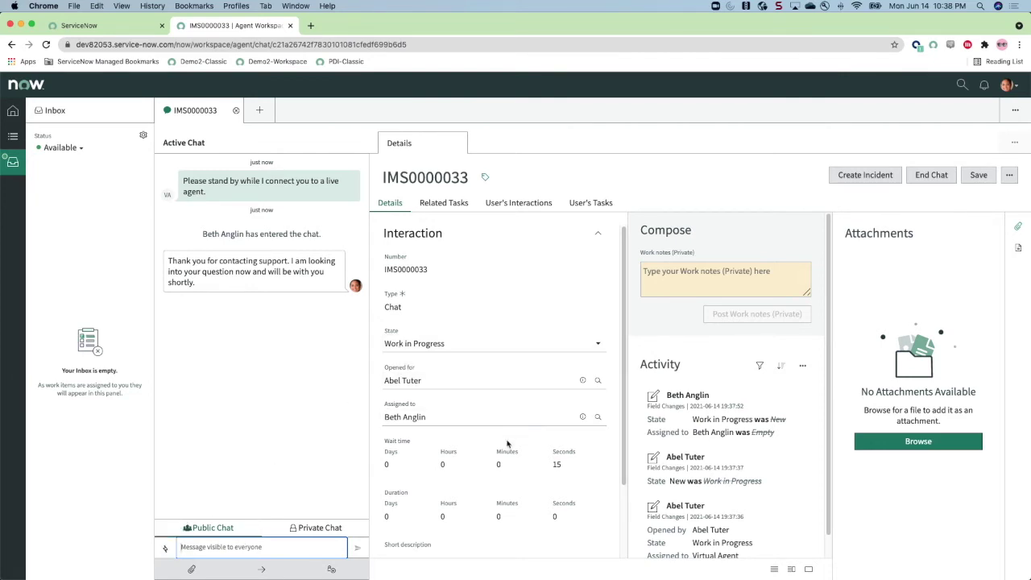
scroll(504, 472, "down", 2)
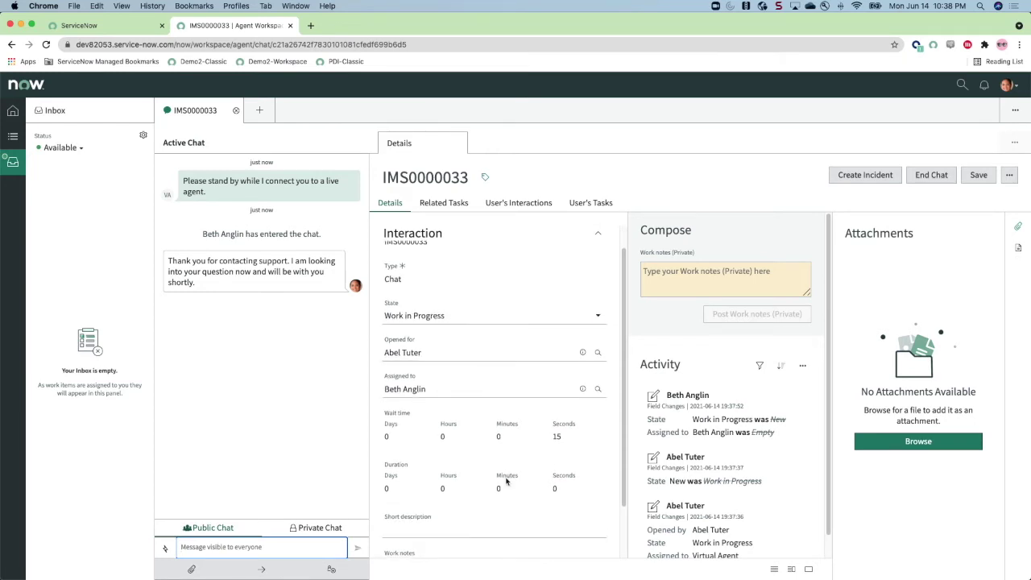
scroll(506, 481, "down", 2)
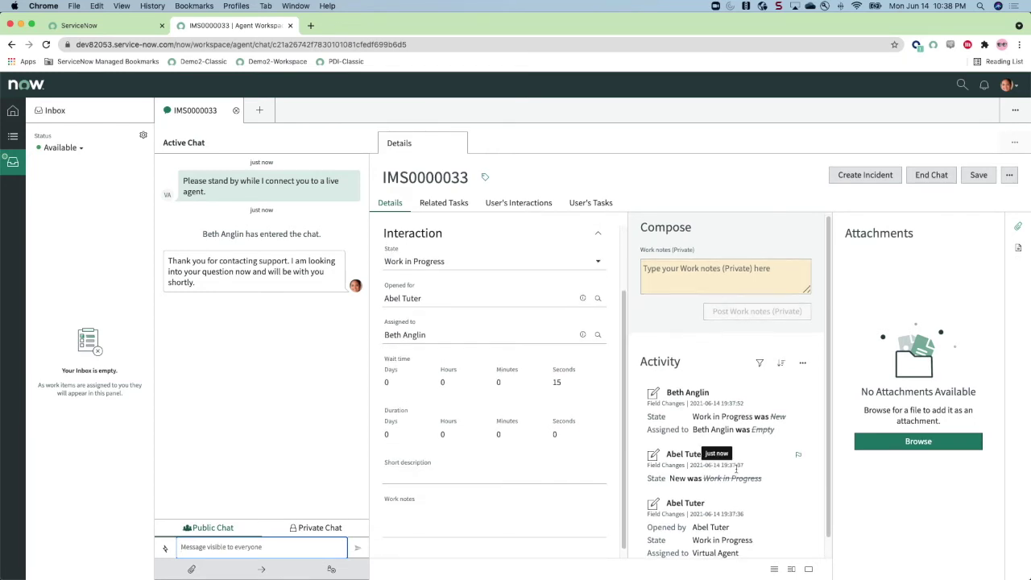
scroll(735, 469, "down", 1)
scroll(736, 468, "down", 1)
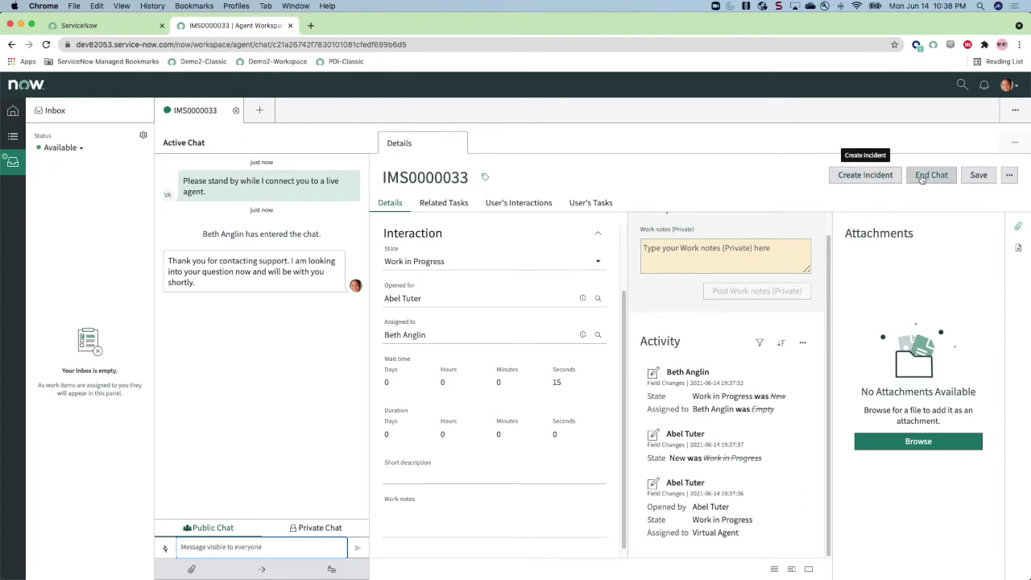
left_click(1011, 176)
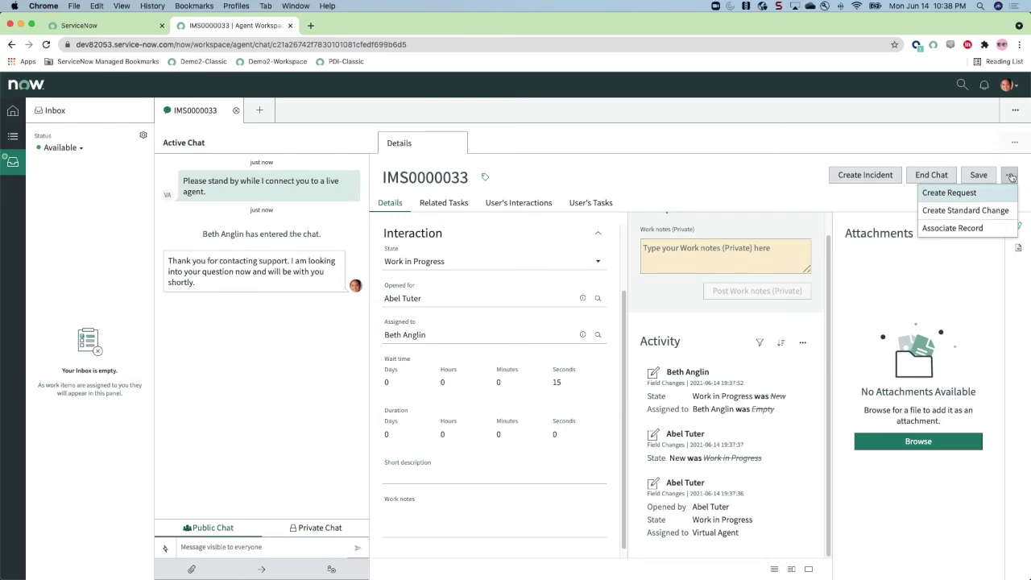
left_click(768, 146)
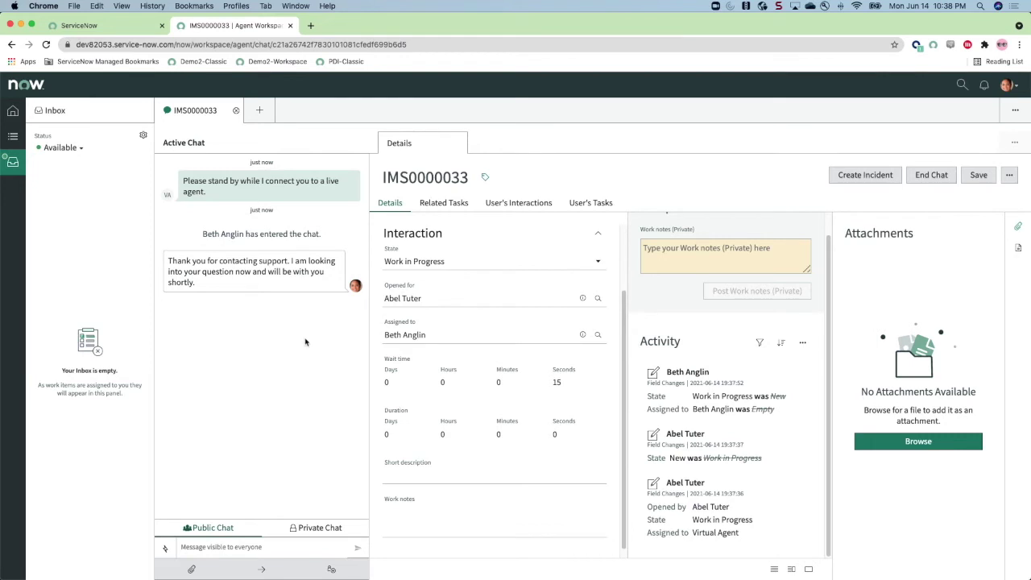
- Send the customer the Good Afternoon response template
left_click(168, 548)
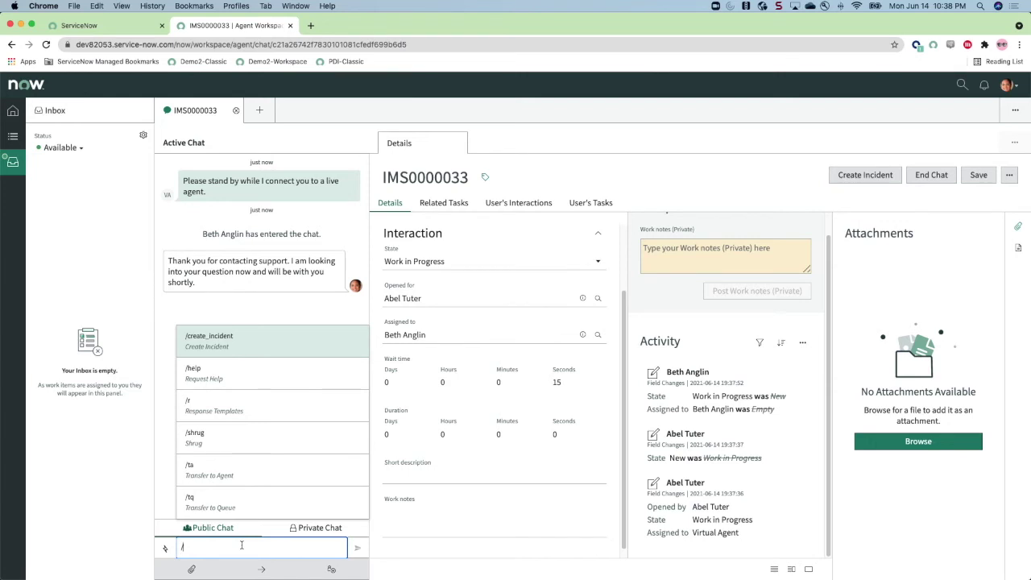
type("r")
key("Return")
key("Return")
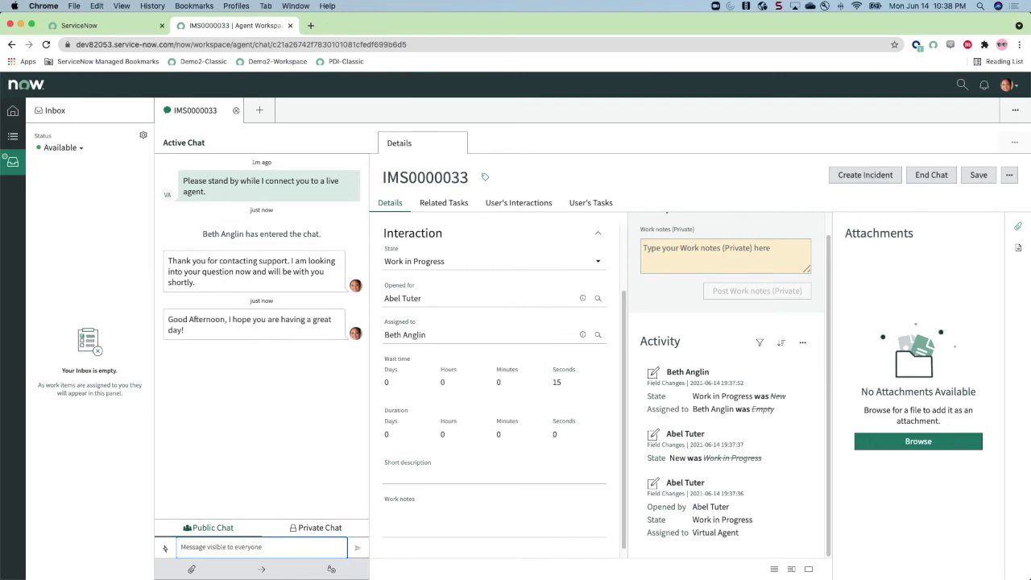
- Ask the customer 'How may I help you?' in the chat
type("How man I help you?")
key("Return")
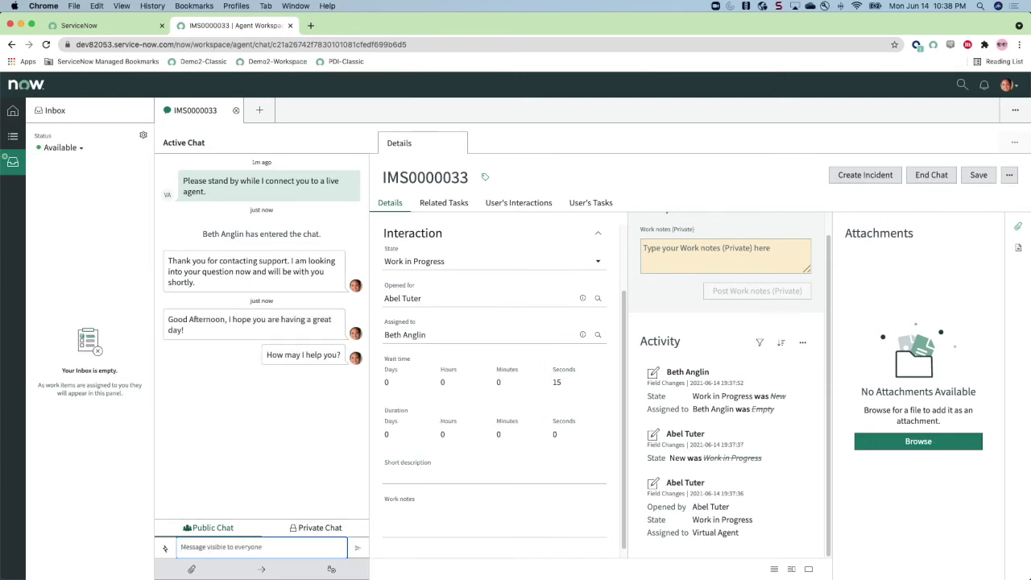
key("super+grave")
left_click(909, 518)
- Post the customer's report that the laptop won't start, then ask about the adapter's power indicator
type("Hi Beth ... my lap")
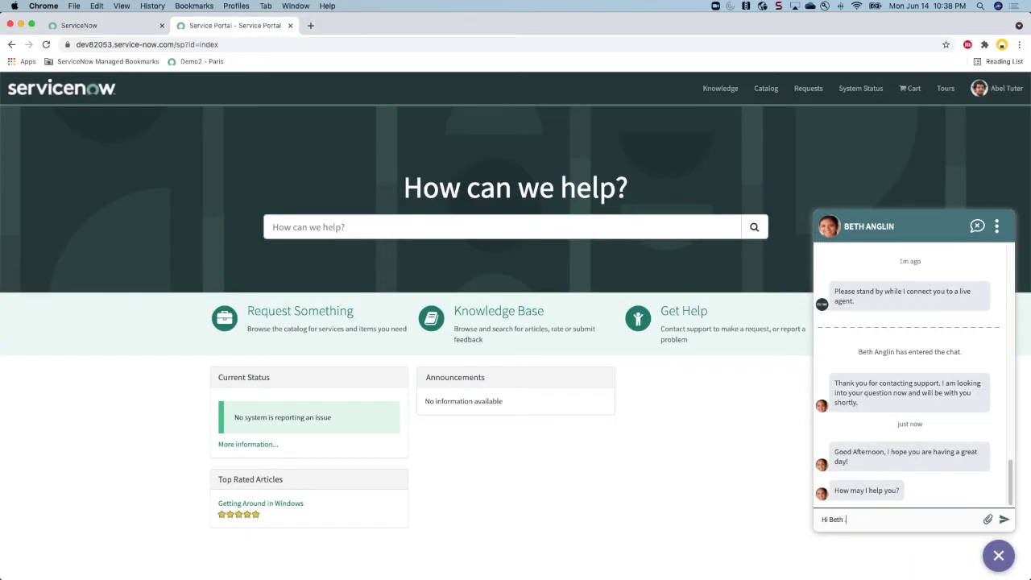
type("top is not starting up")
key("Return")
type("Don")
key("BackSpace")
key("BackSpace")
key("BackSpace")
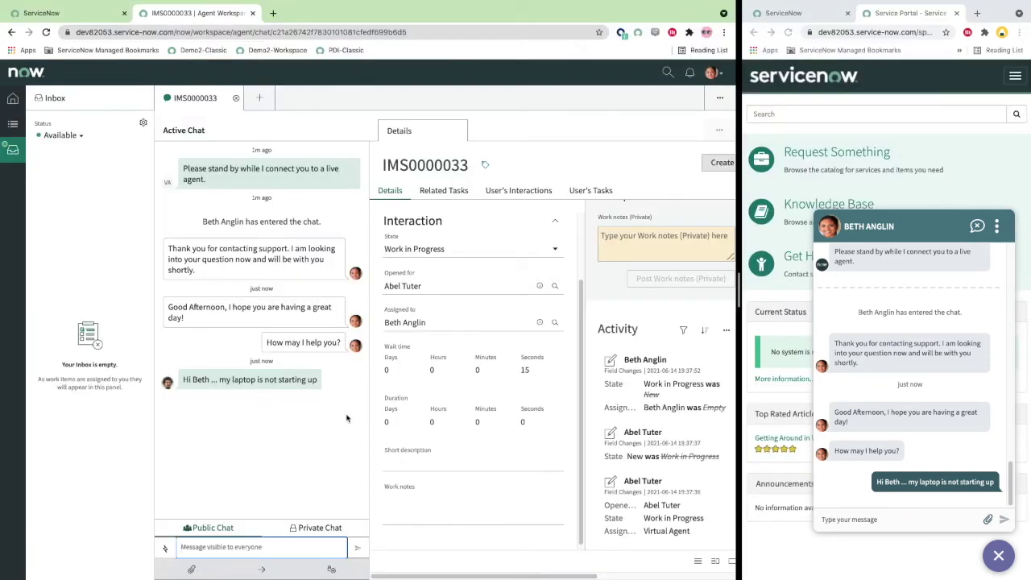
type("I am sorry to hear that ... do you")
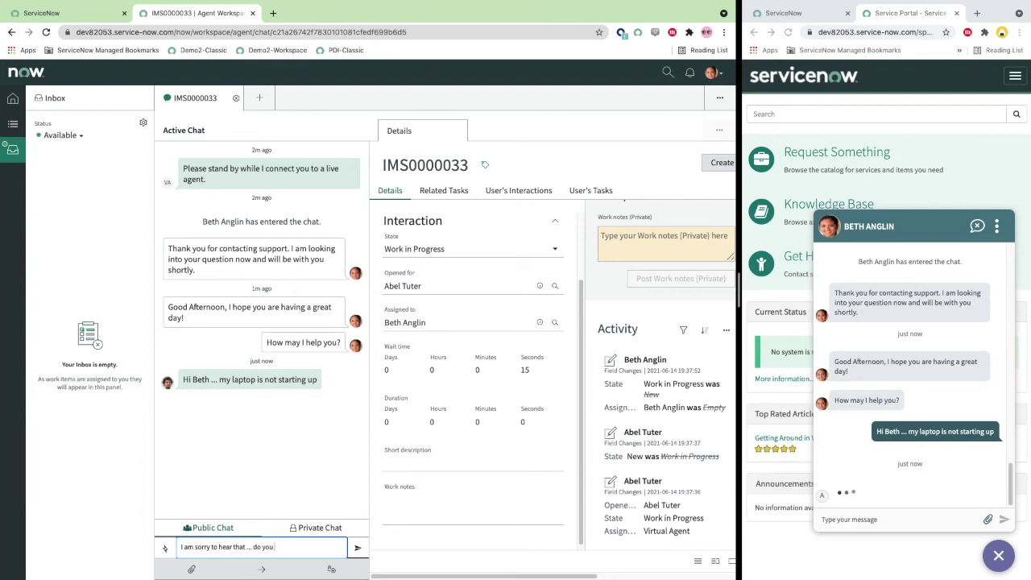
type(" see the power indicator on the adapter?")
key("Return")
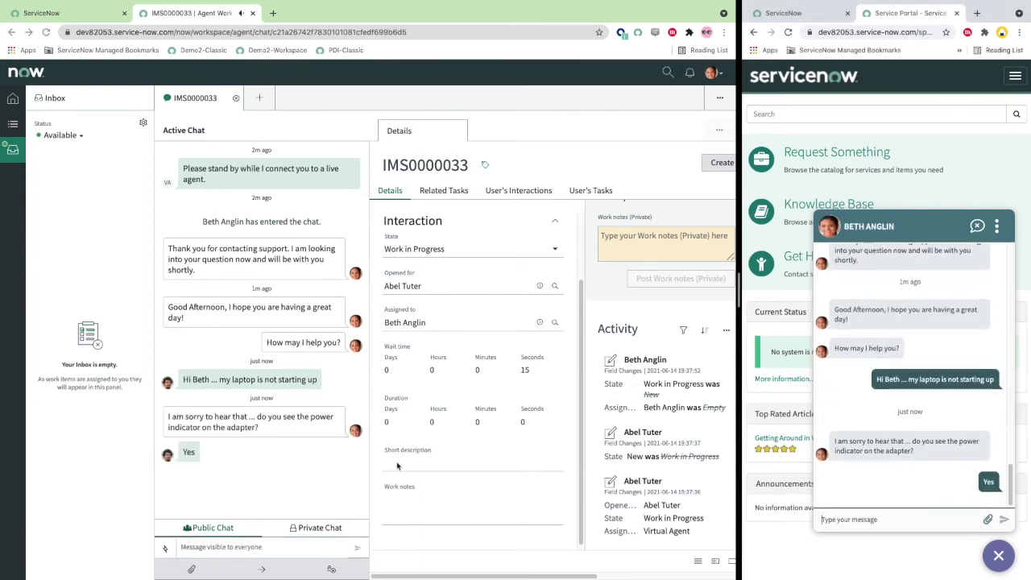
- Open the caller's MacBook Pro 15" - P1000597 configuration item and copy its asset tag
left_click(540, 285)
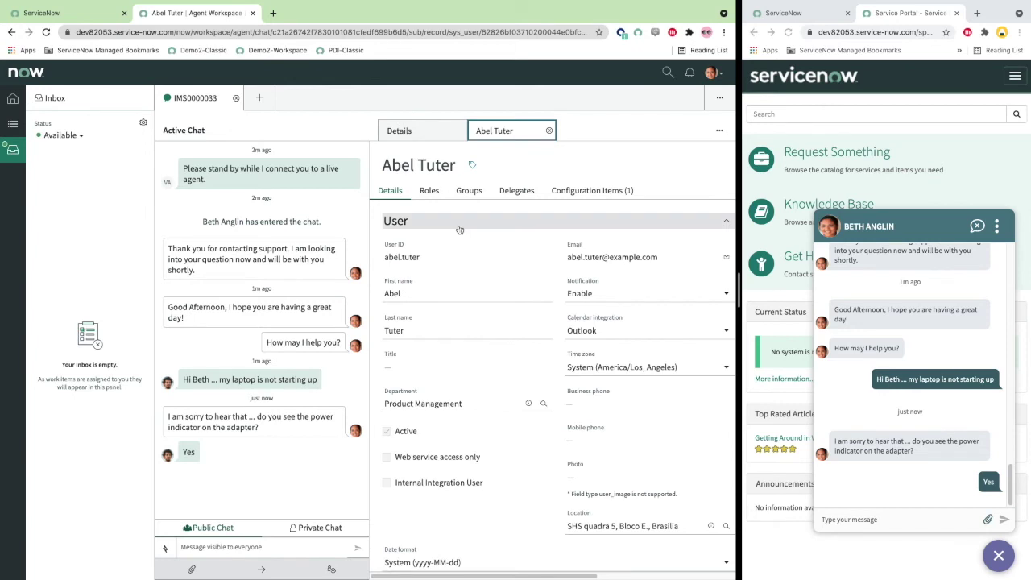
left_click(575, 194)
left_click(432, 283)
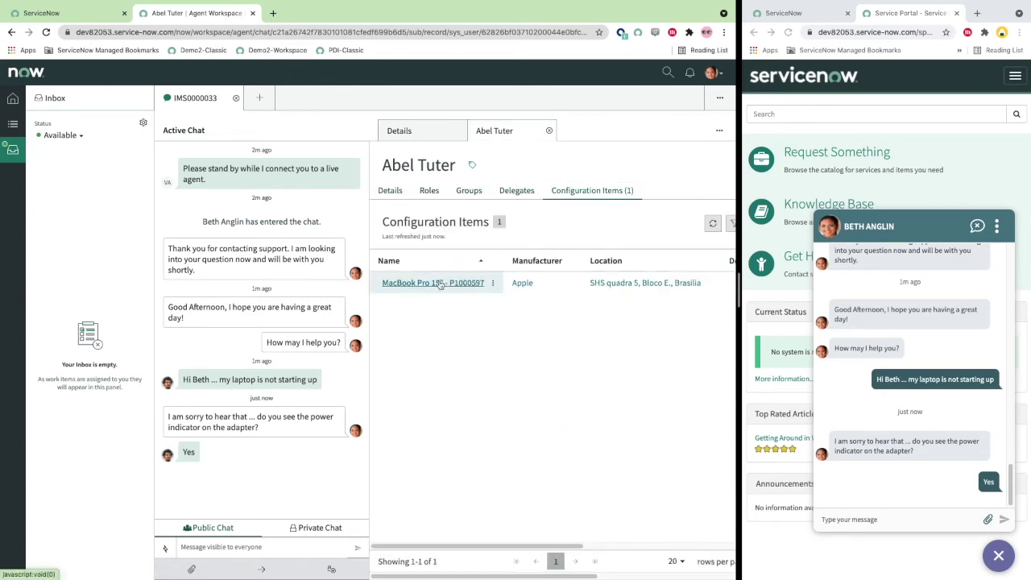
scroll(443, 386, "down", 3)
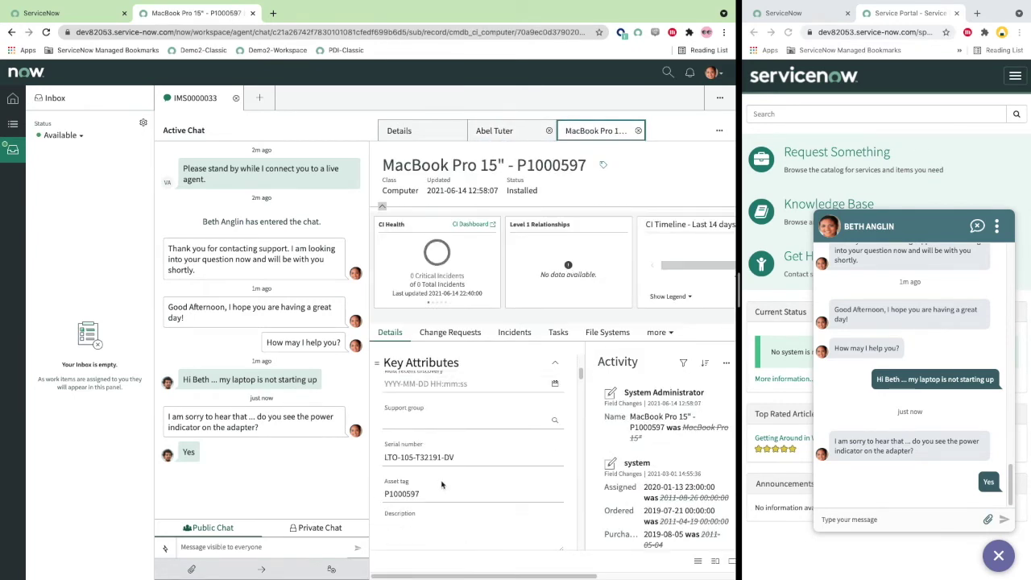
left_click_drag(452, 493, 359, 494)
key("ctrl+c")
- Ask the customer to confirm asset tag P1000597 and reply 'That is correct.'
left_click(198, 547)
type("Can you confirm the asset tag")
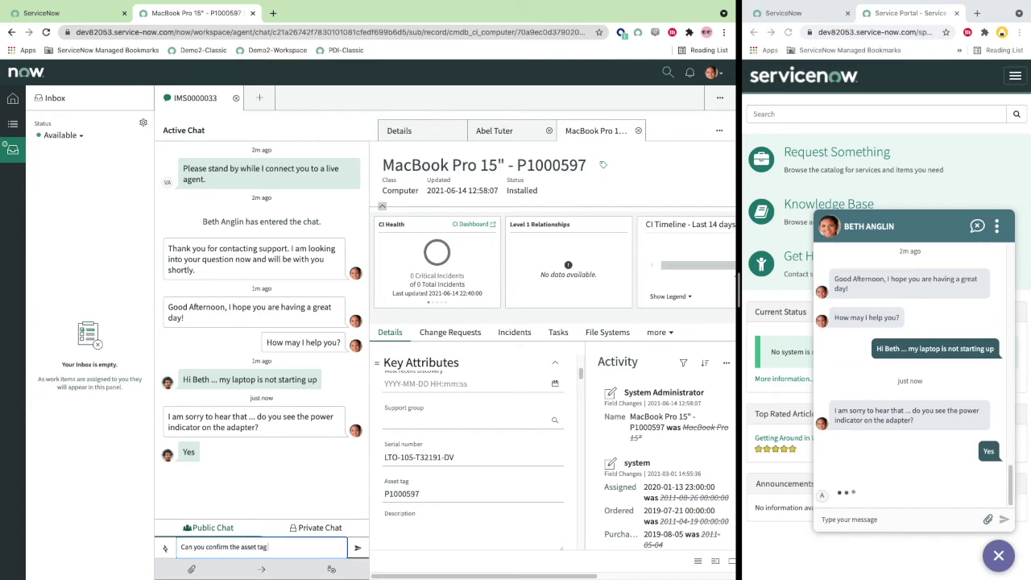
type(" for me please?")
key("ctrl+v")
type("?")
key("Return")
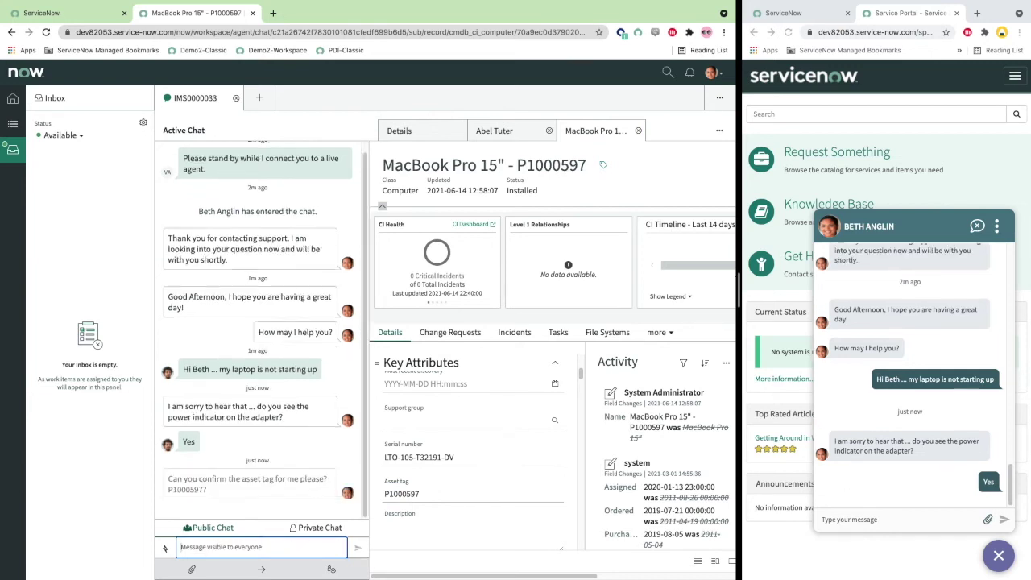
left_click(894, 520)
type("That is correct.")
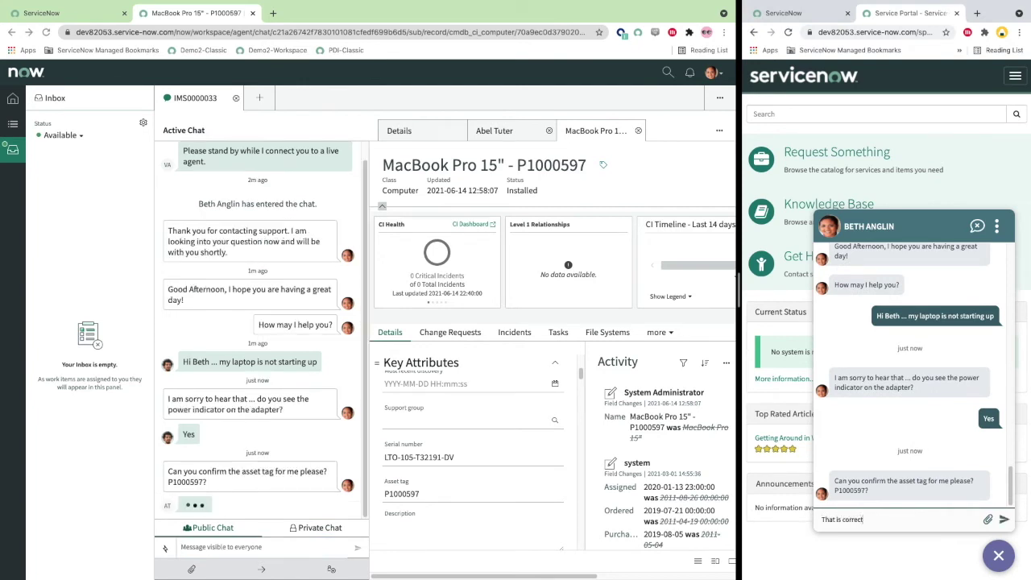
key("Return")
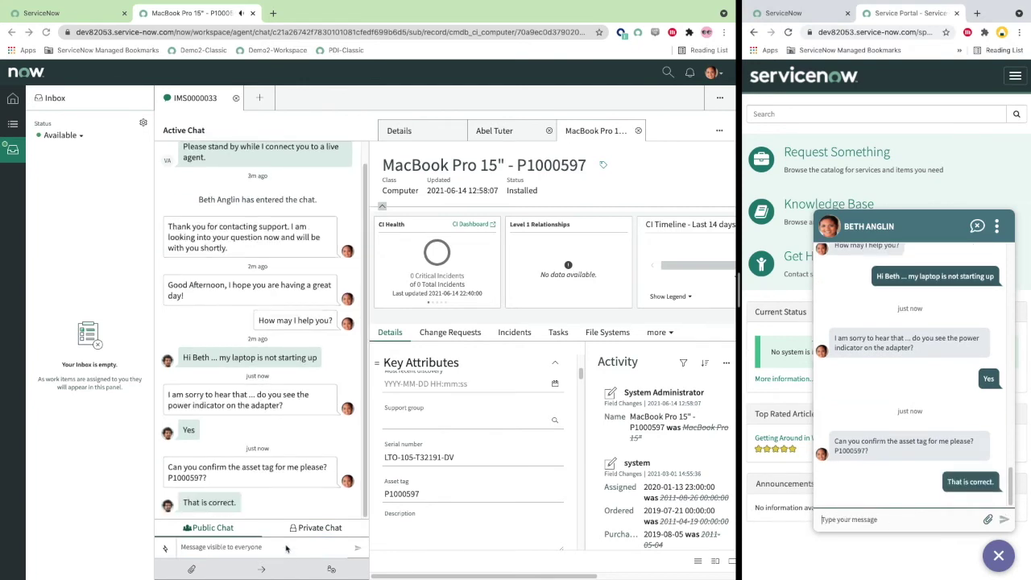
- Tell the customer a ticket will be created for someone to look at it soonest
left_click(286, 547)
type("OK - I'll")
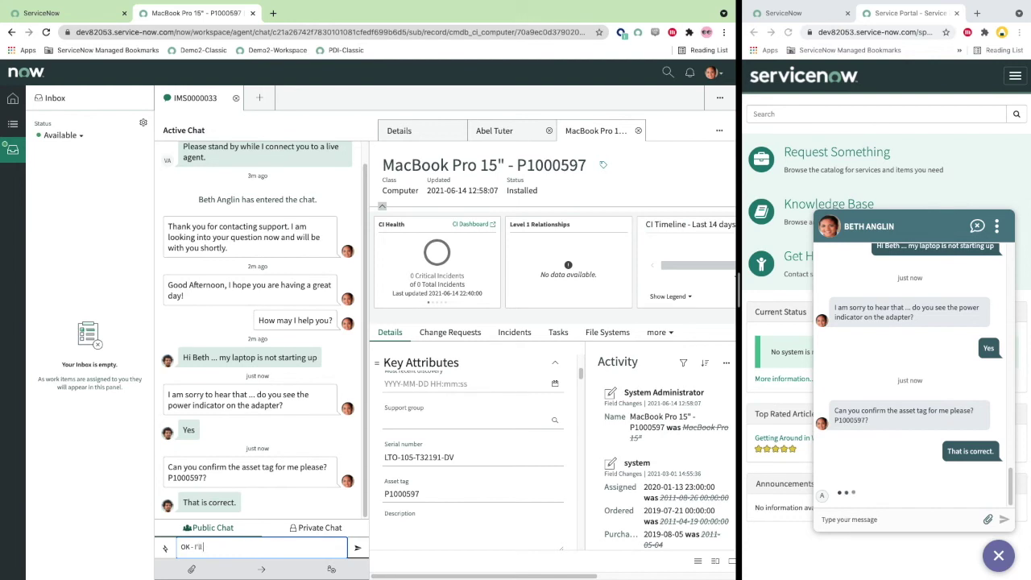
type(" create a ticket for someone to come and l")
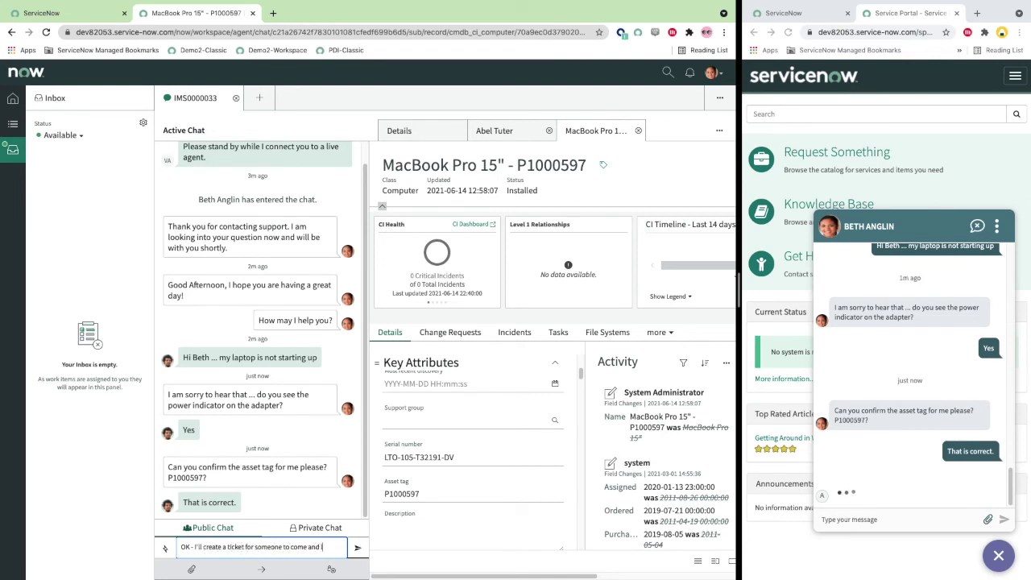
type("ook at it a")
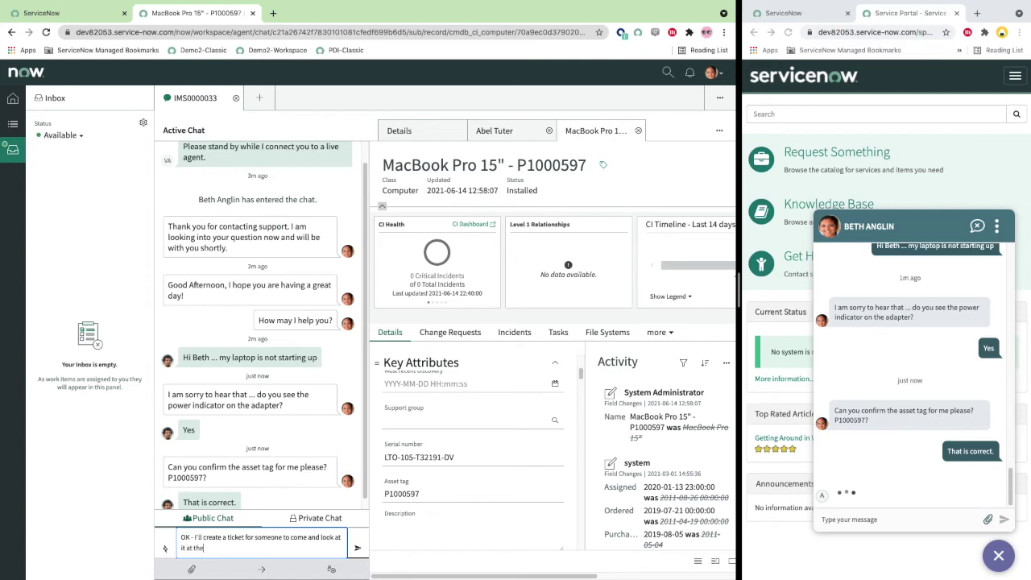
type("t the soonest.")
key("Return")
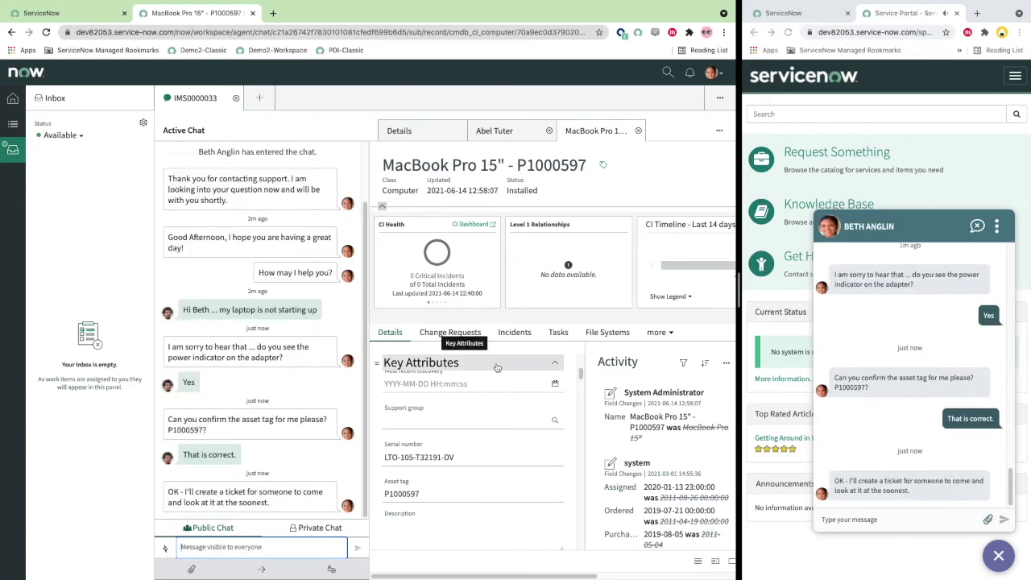
left_click_drag(746, 299, 767, 299)
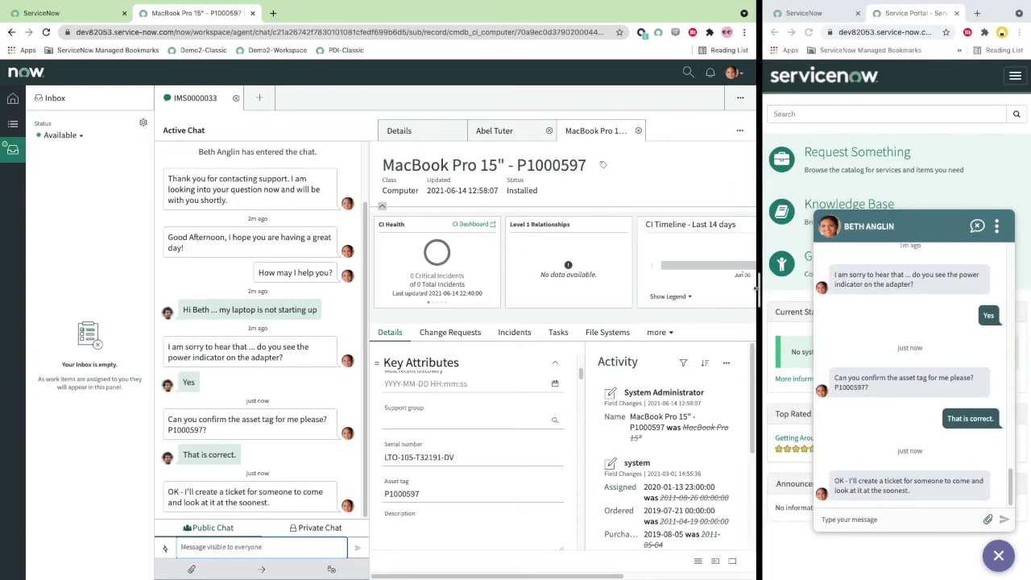
- Maximise Agent Workspace and set the new incident's category to Hardware
mouse_move(32, 7)
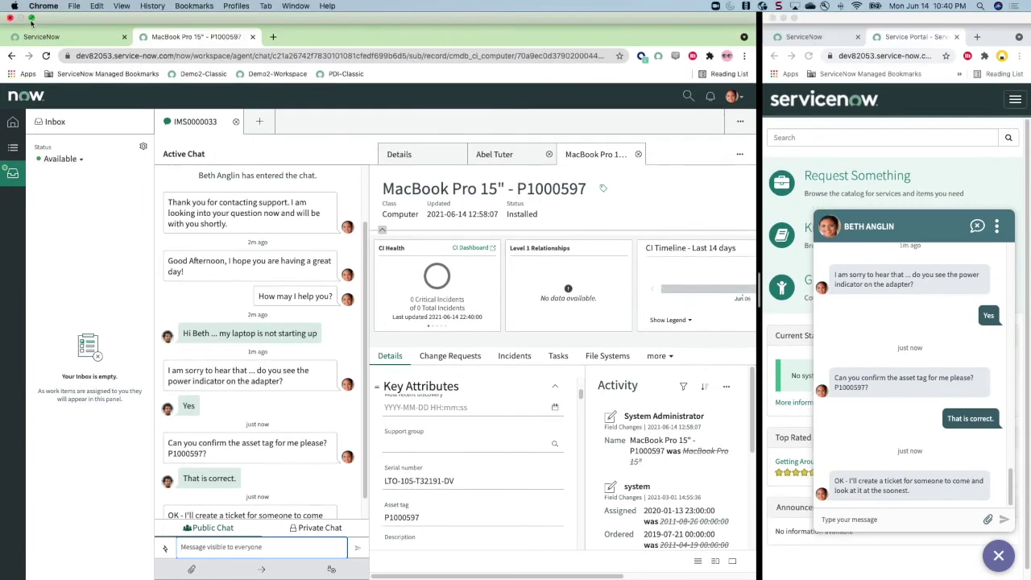
left_click(31, 25)
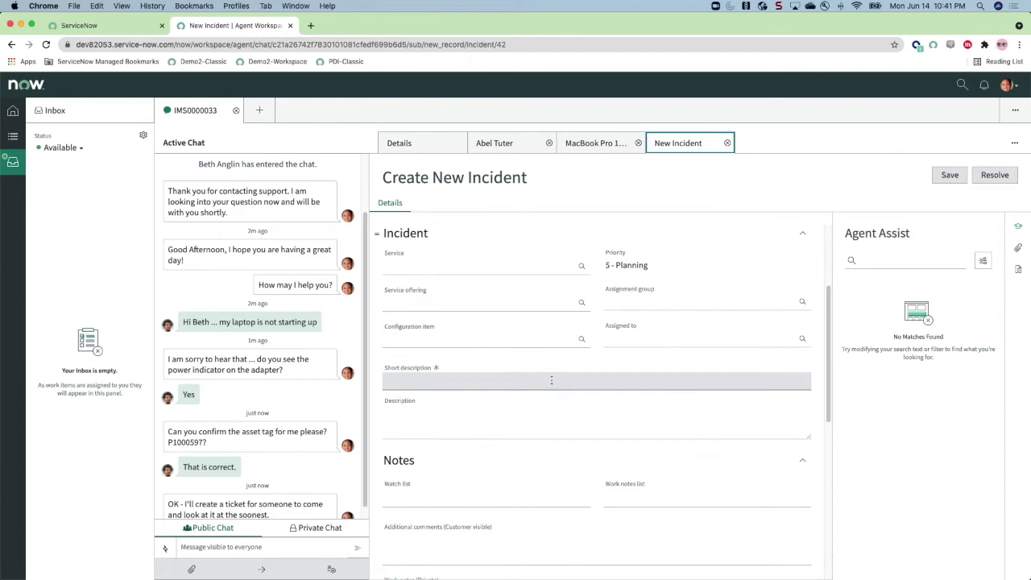
left_click(582, 337)
left_click(484, 301)
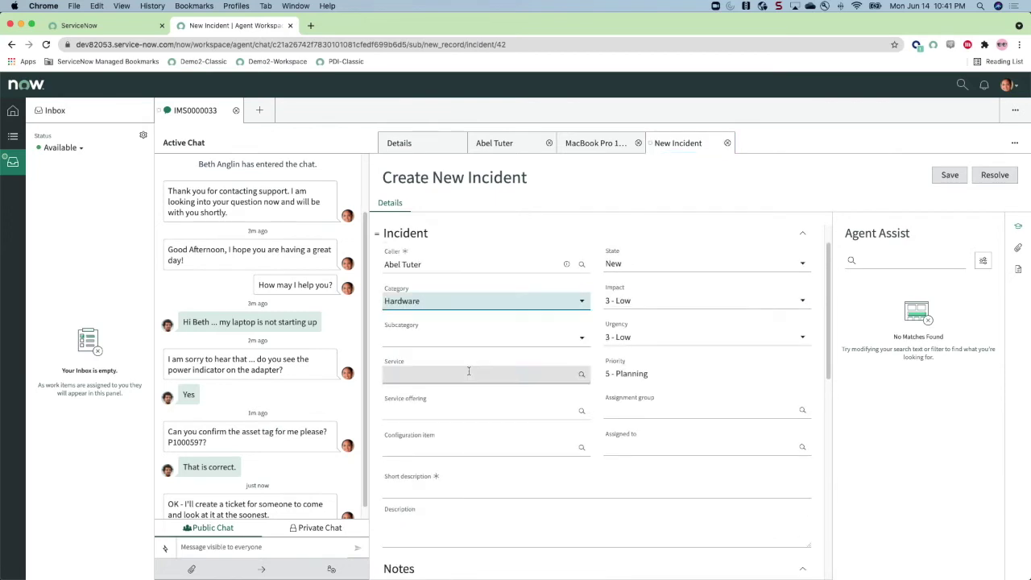
left_click(581, 337)
scroll(446, 341, "down", 3)
- Enter short description 'Laptop not powering up', set impact 1 - High, urgency 2 - Medium, and save
left_click(446, 341)
type("Laptop not powe")
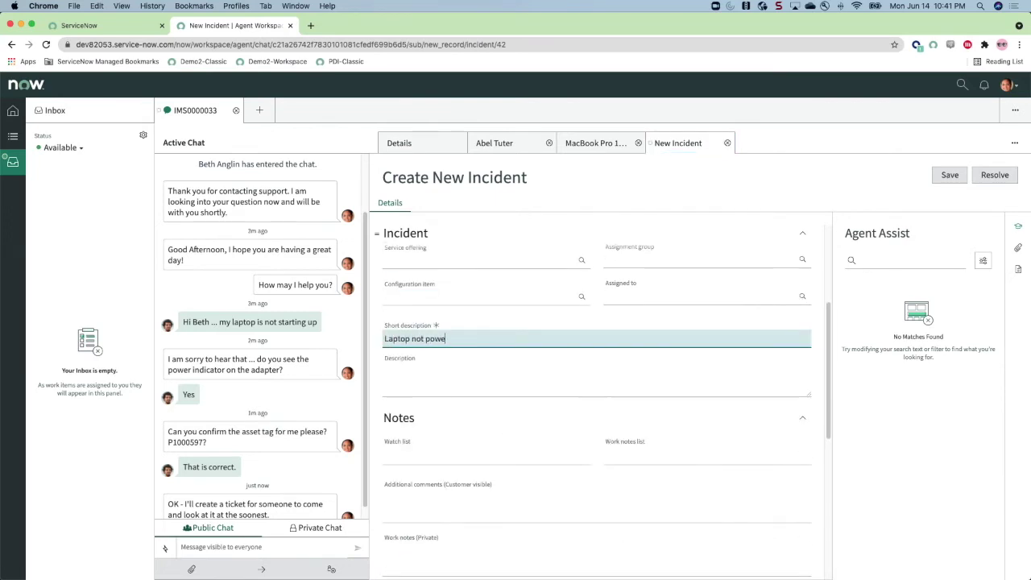
type("ring up")
left_click(709, 344)
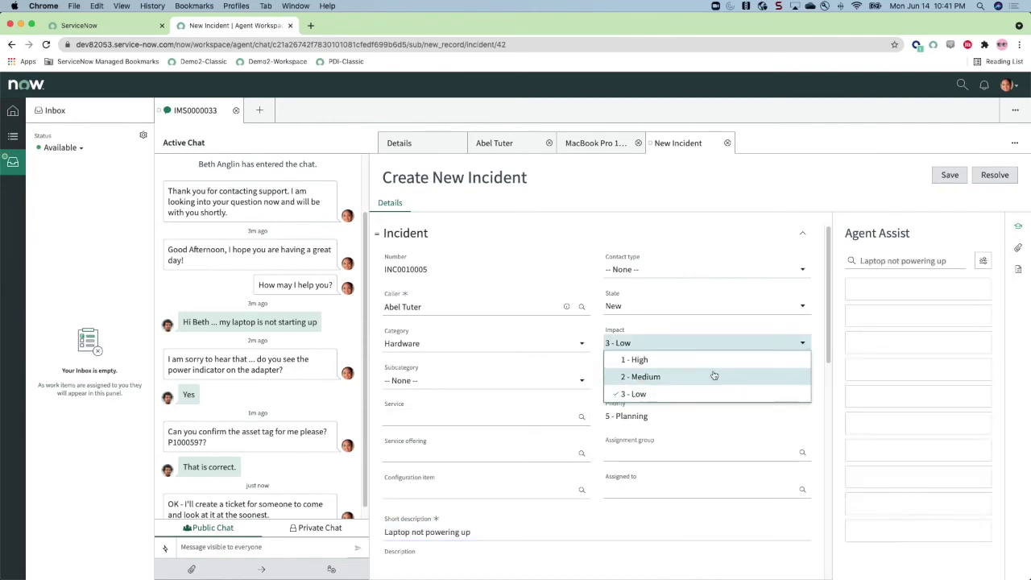
left_click(714, 360)
left_click(797, 379)
left_click(741, 415)
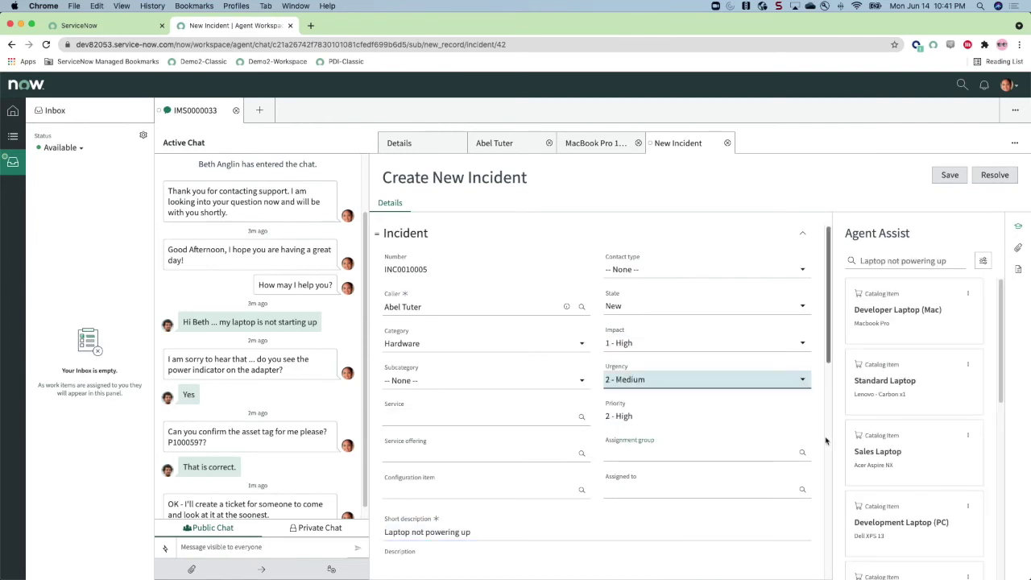
left_click(947, 177)
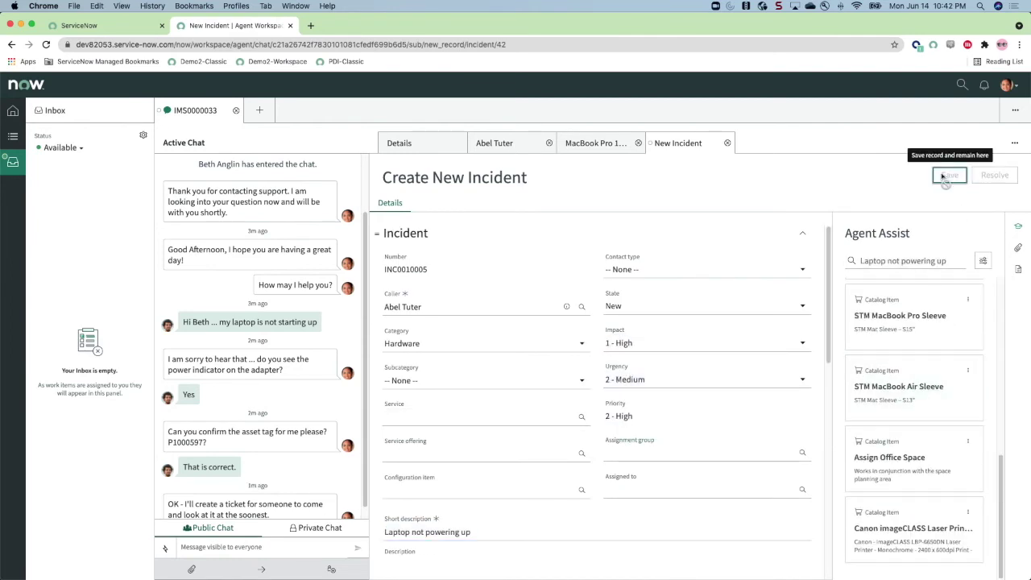
- Send the customer a chat message saying ticket INC0010005 has been opened
left_click(256, 548)
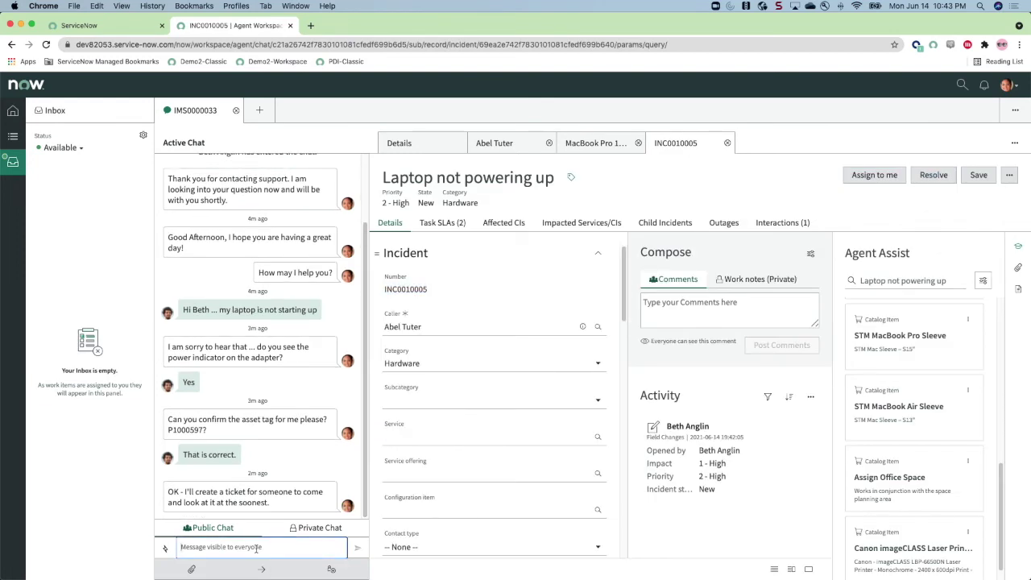
type("I ha")
type("ve opened ticke")
type(" INC0010005")
key("Return")
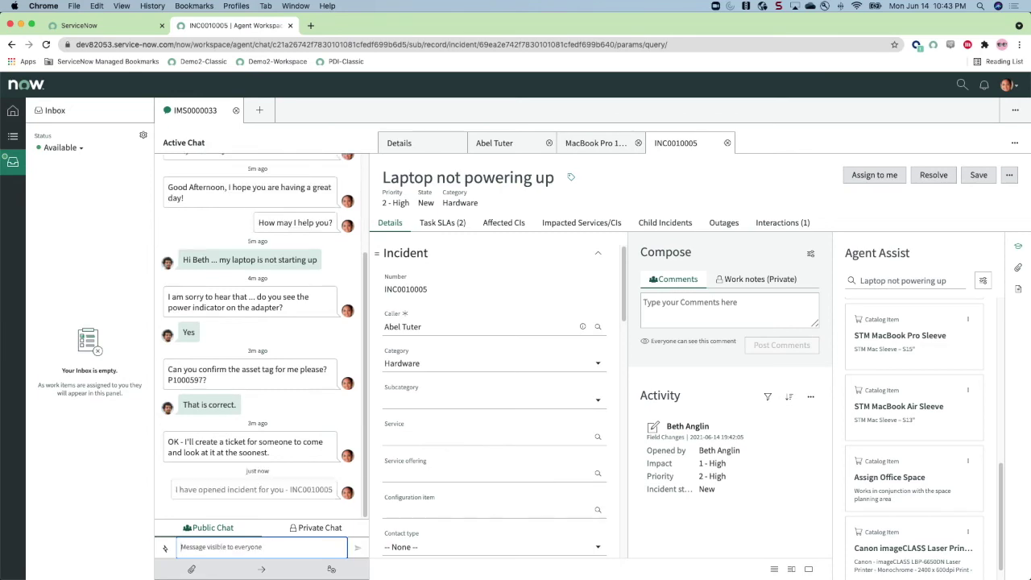
- Tile the customer's Service Portal window beside Agent Workspace in split view
key("ctrl+Up")
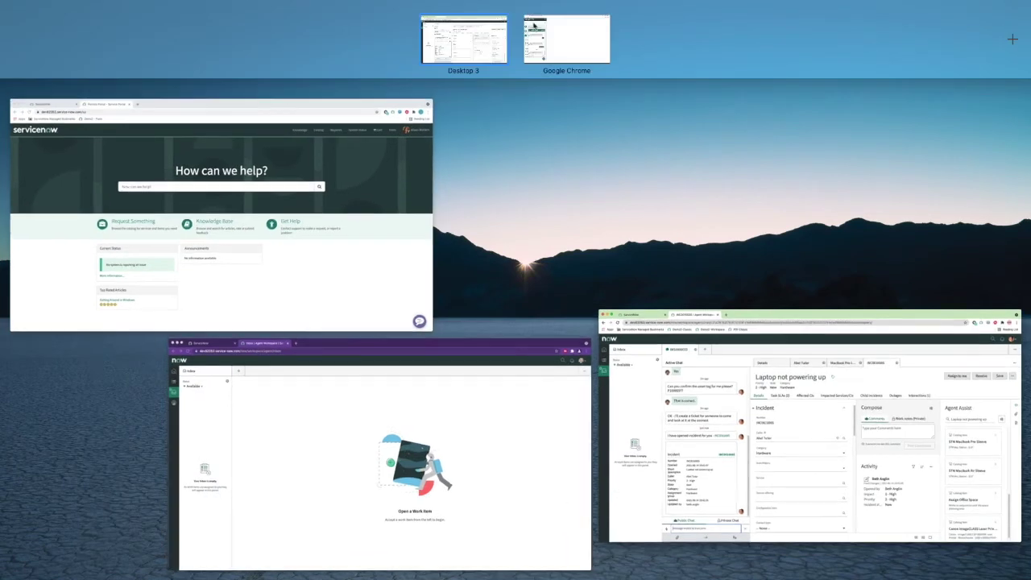
left_click(274, 161)
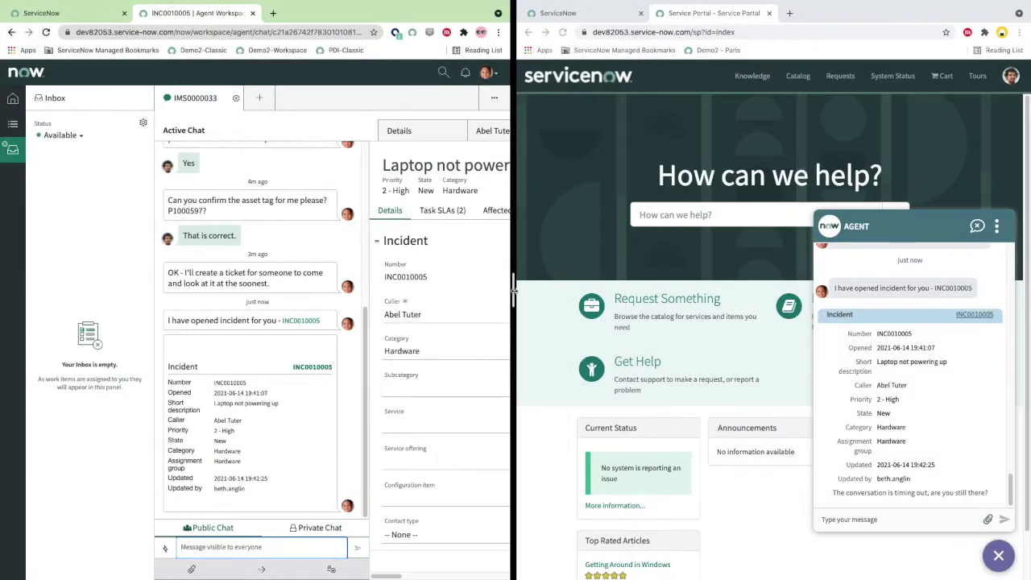
left_click_drag(513, 296, 734, 297)
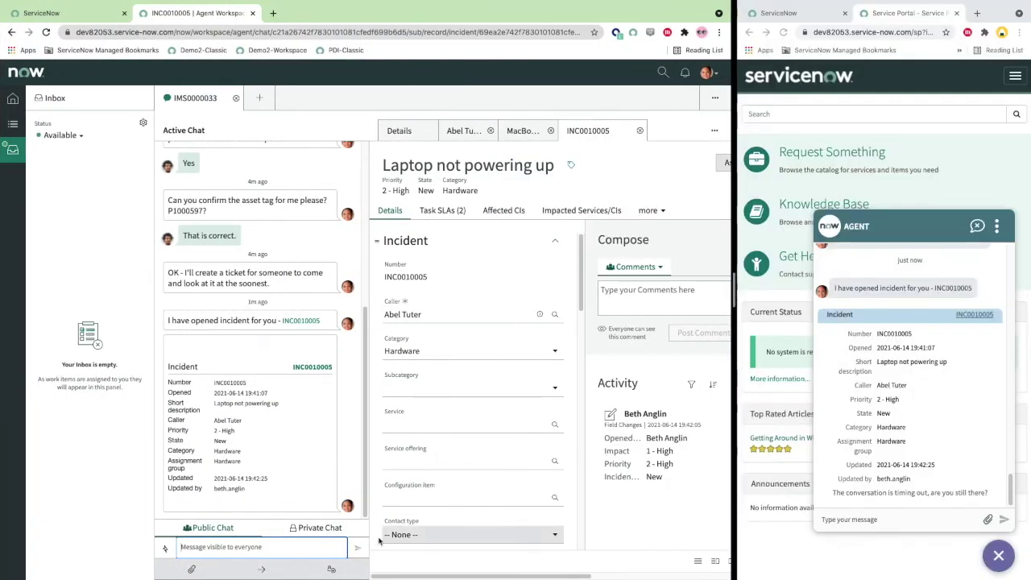
- Have the customer ask when it will be fixed and reply that someone should come within the next hour
left_click(894, 520)
type("Thanks ... when ")
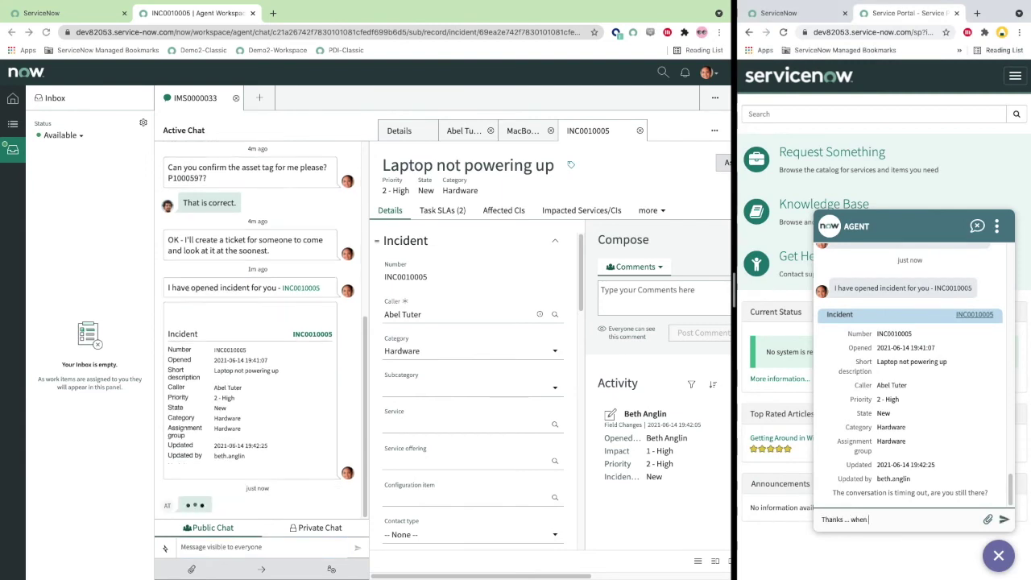
type("will this be fixed?")
key("Return")
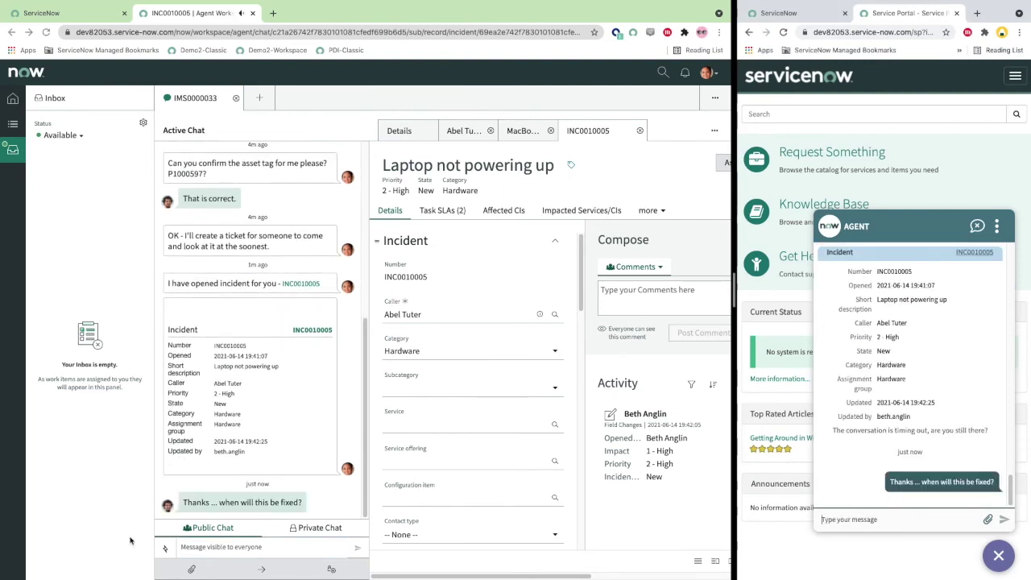
left_click(229, 548)
type("I")
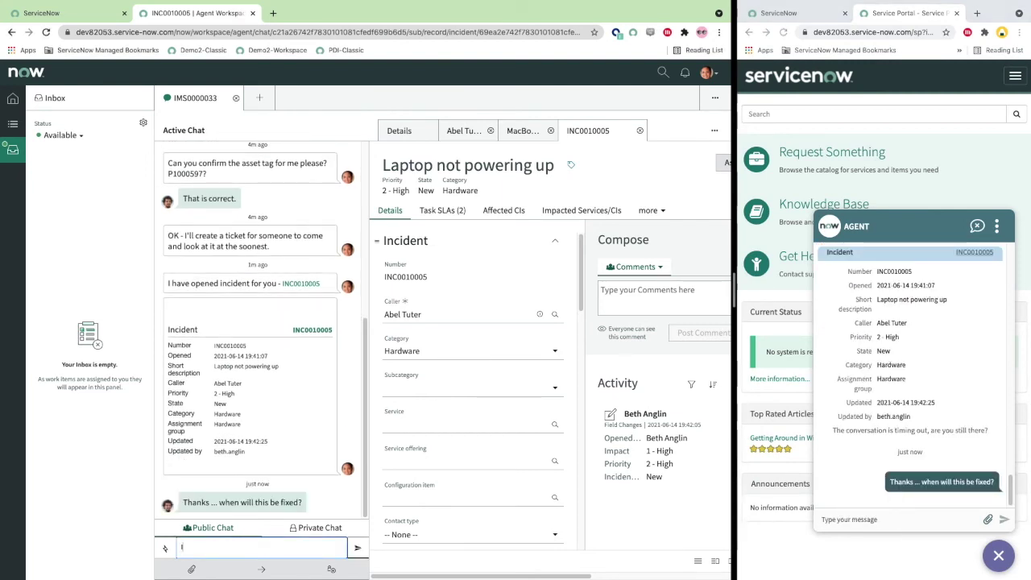
type("t should be in the next h")
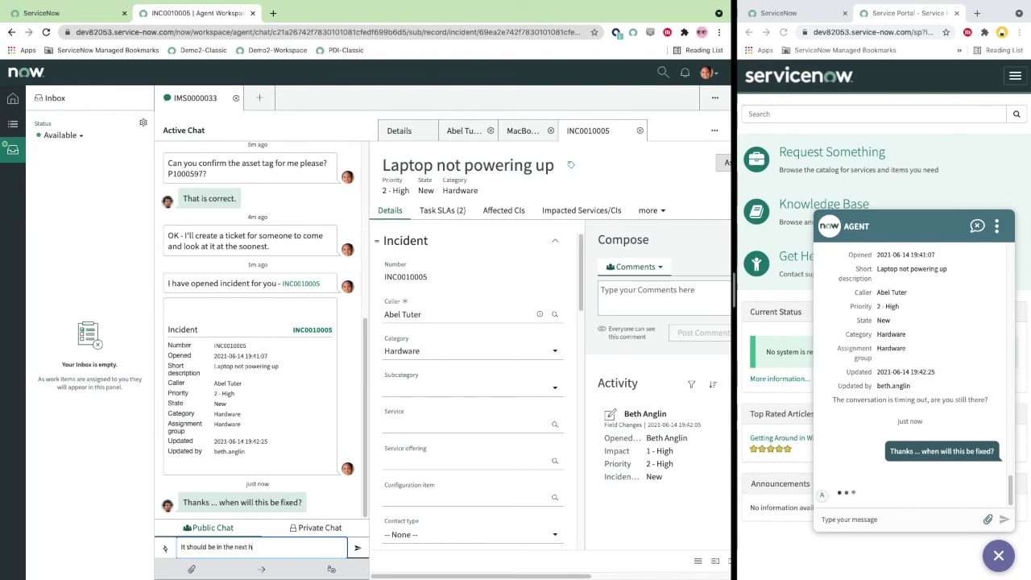
type("our ... someone should be there to ta")
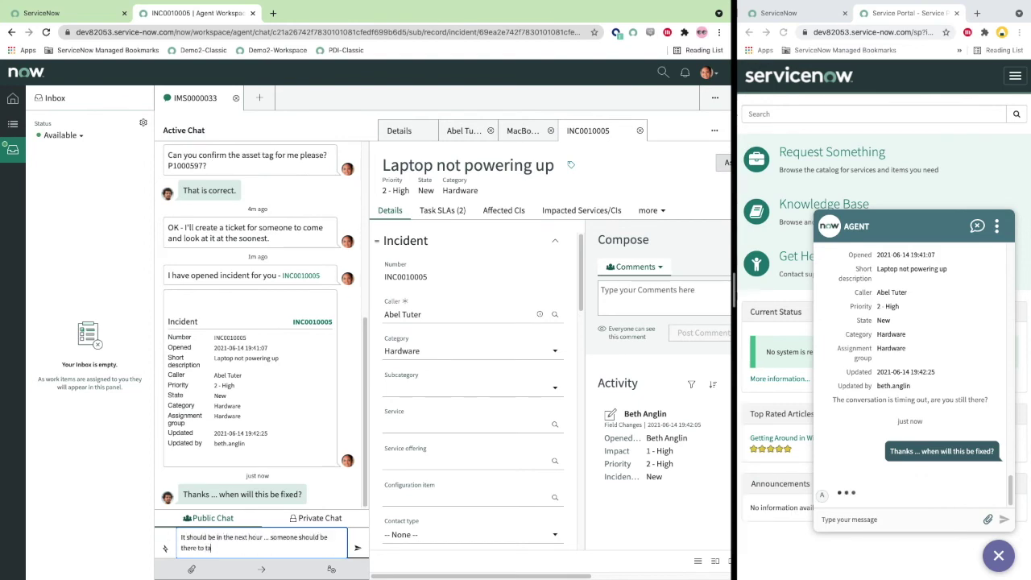
type("ke a look and advise of the next s")
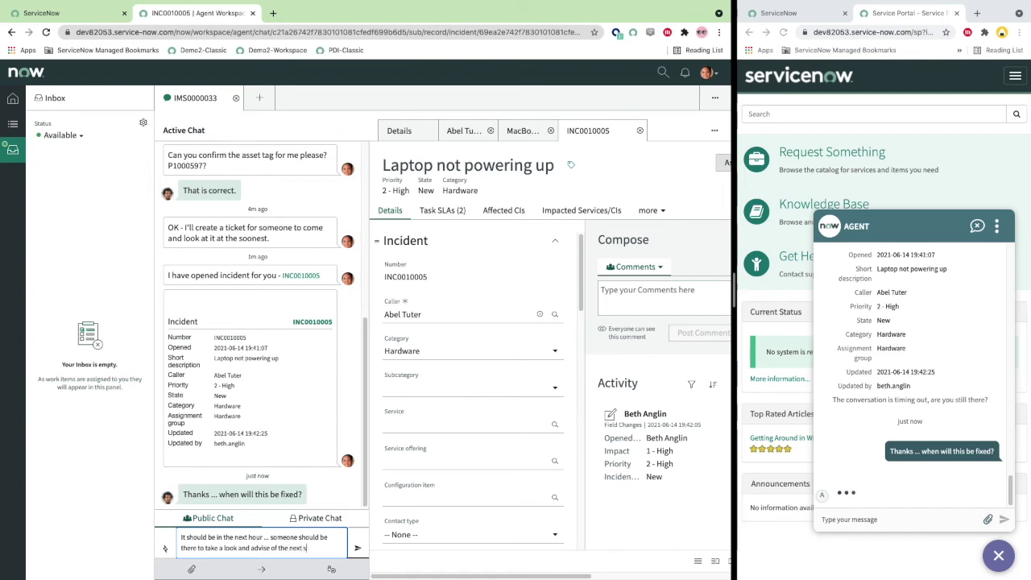
type("teps.")
key("Return")
- Ask 'Is there anything else that I can help with?', answer 'No. Thanks', then send 'You have a great day.'
type("Is there anything else")
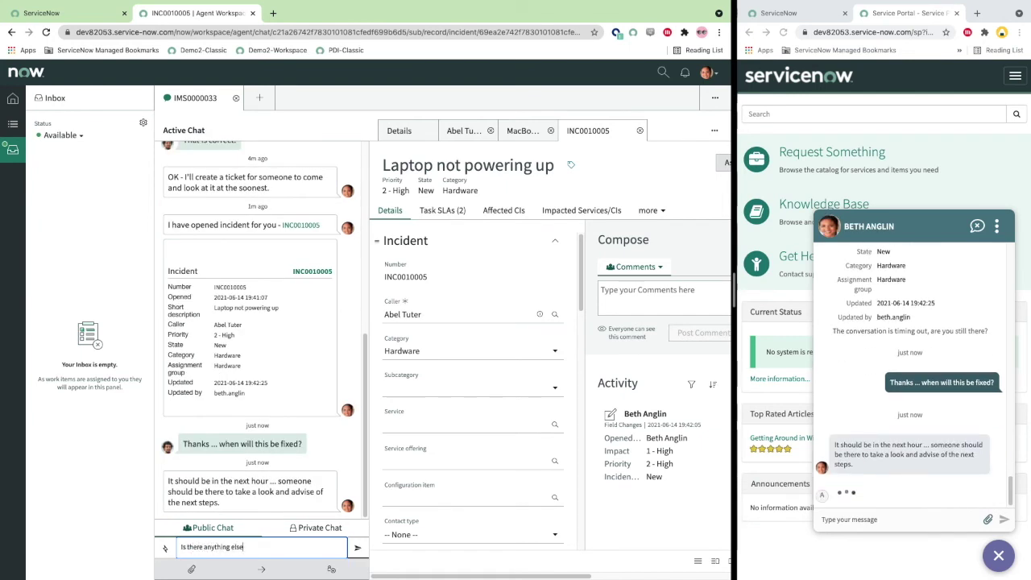
type(" that I can help with?")
key("Return")
left_click(894, 519)
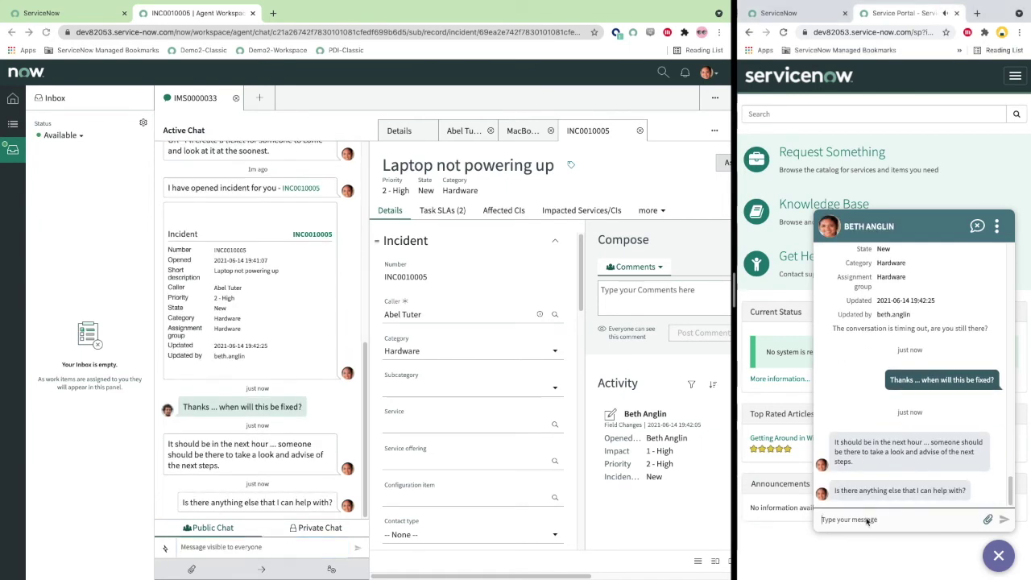
type("No. Thanks")
key("Return")
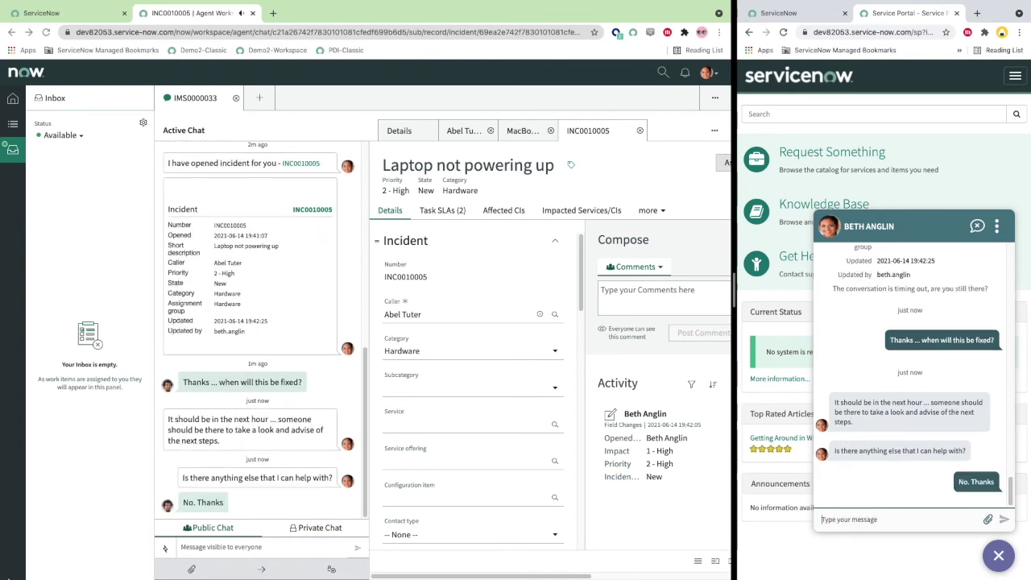
left_click(244, 547)
type("You have")
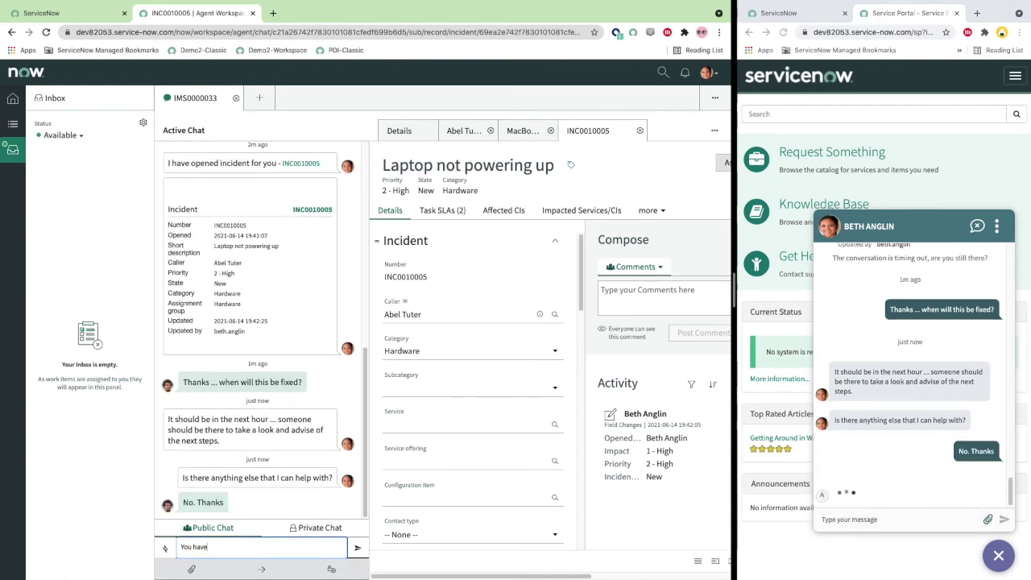
type(" a great day.")
key("Return")
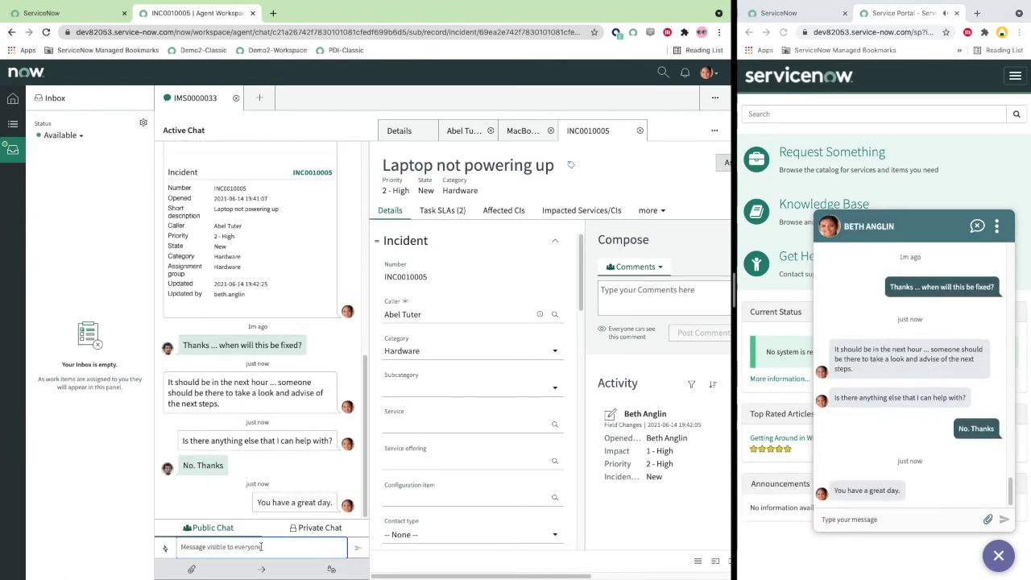
- End and confirm the chat from the interaction's Details tab, closing IMS0000033
left_click(399, 130)
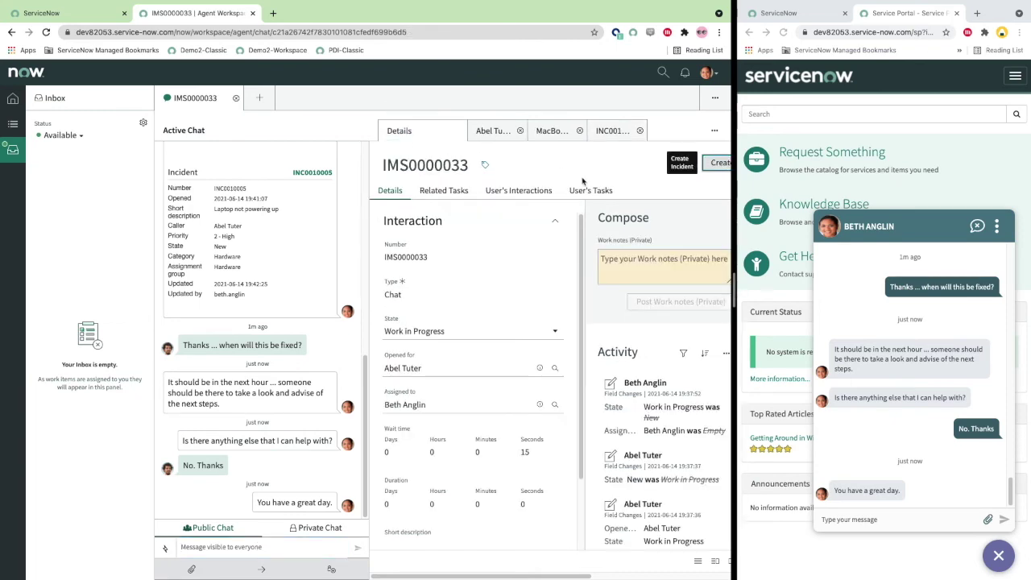
left_click_drag(475, 575, 586, 575)
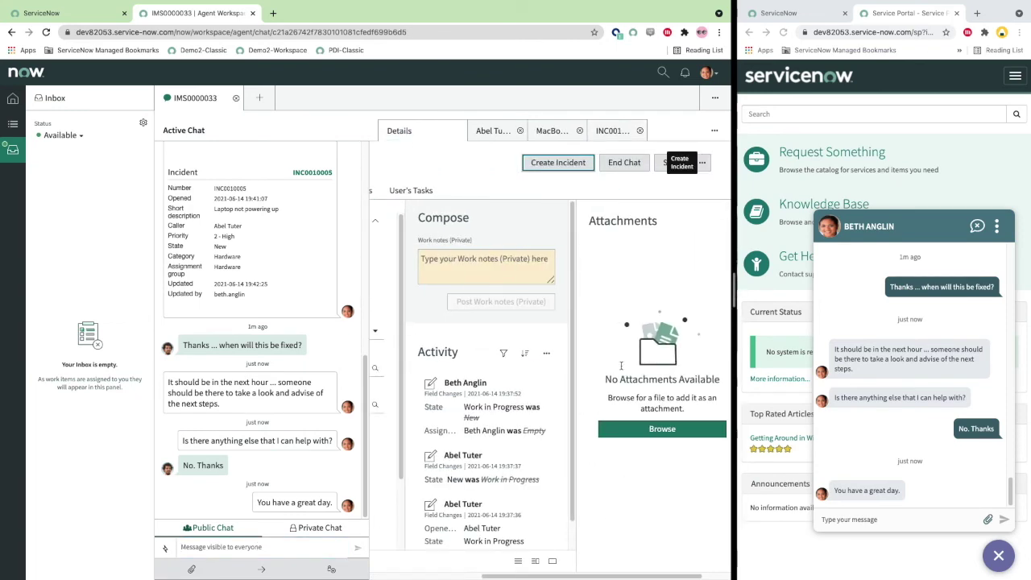
left_click(625, 166)
left_click(449, 360)
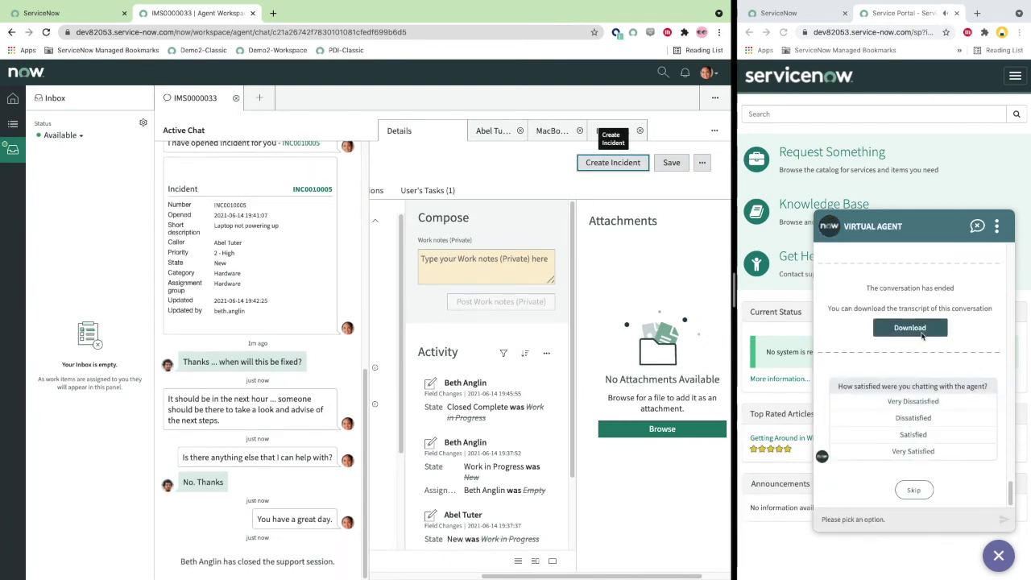
- In the customer portal, download the transcript, rate the chat Satisfied, and close the chat window
left_click_drag(518, 577, 407, 577)
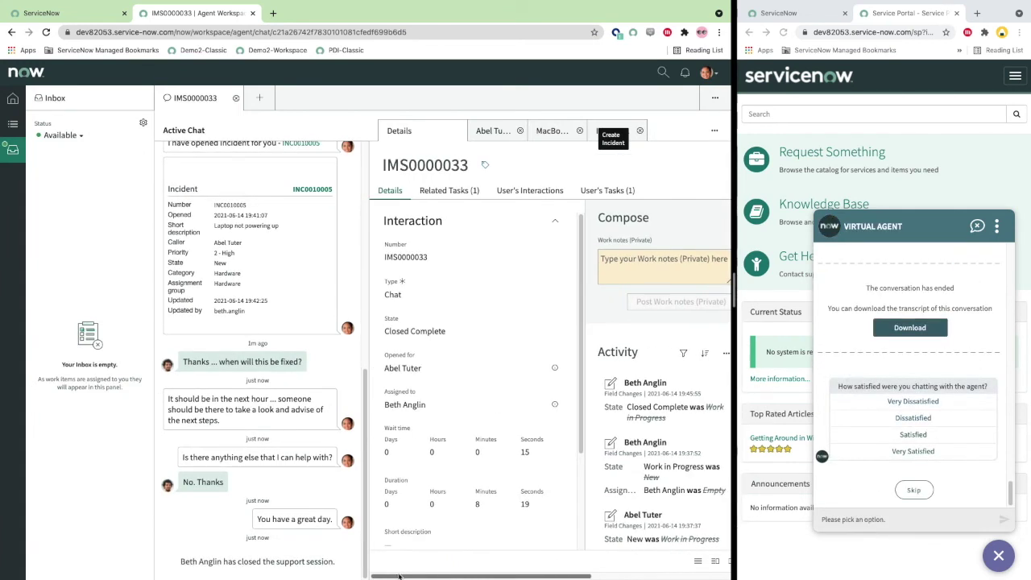
scroll(683, 506, "down", 3)
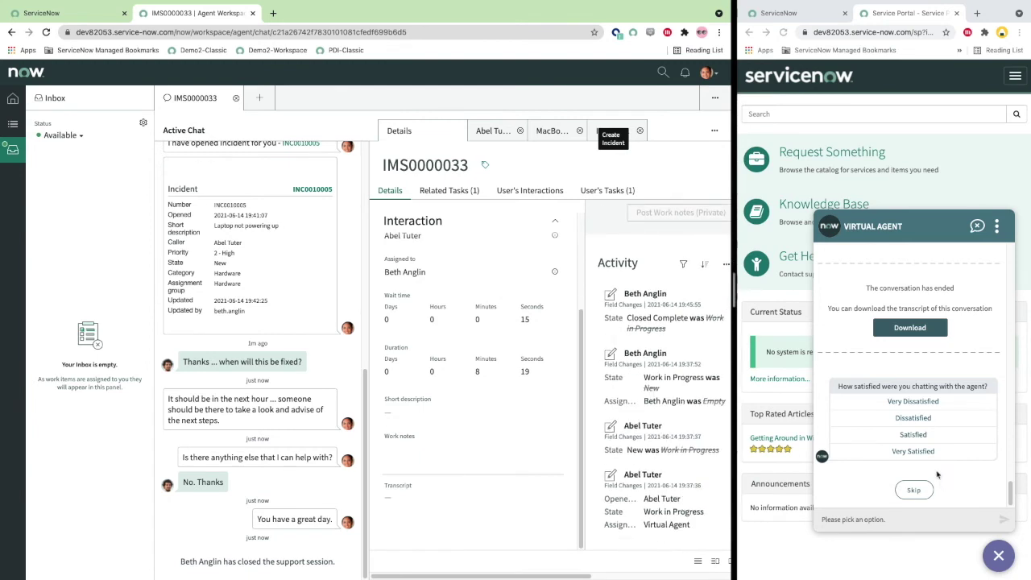
left_click(910, 327)
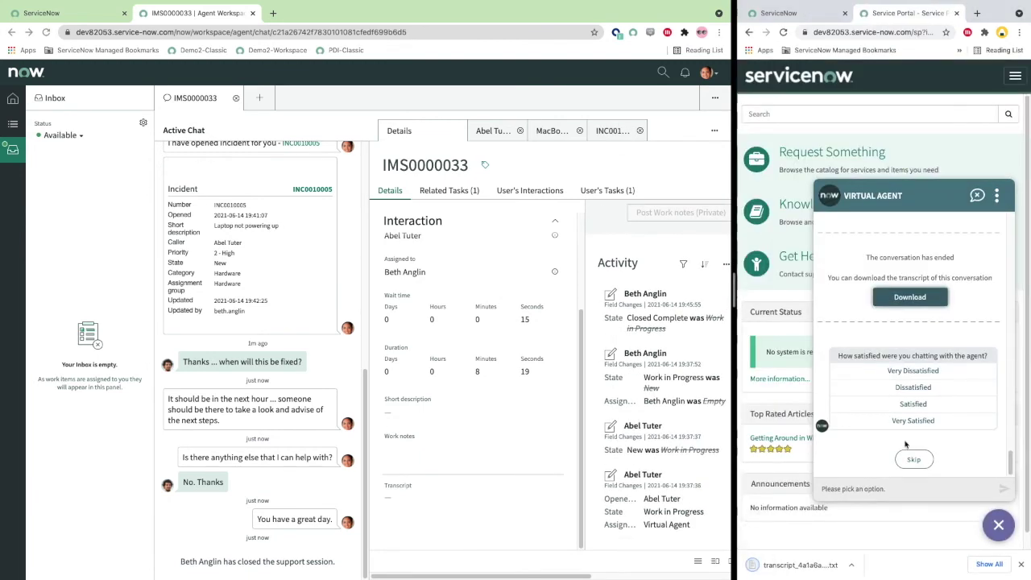
left_click(912, 406)
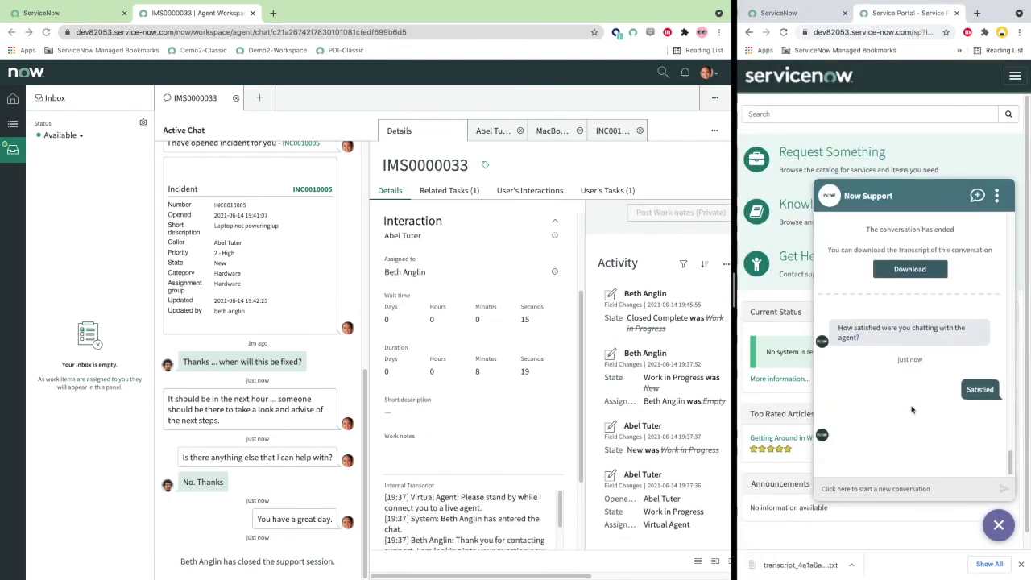
scroll(509, 454, "down", 2)
scroll(509, 456, "down", 5)
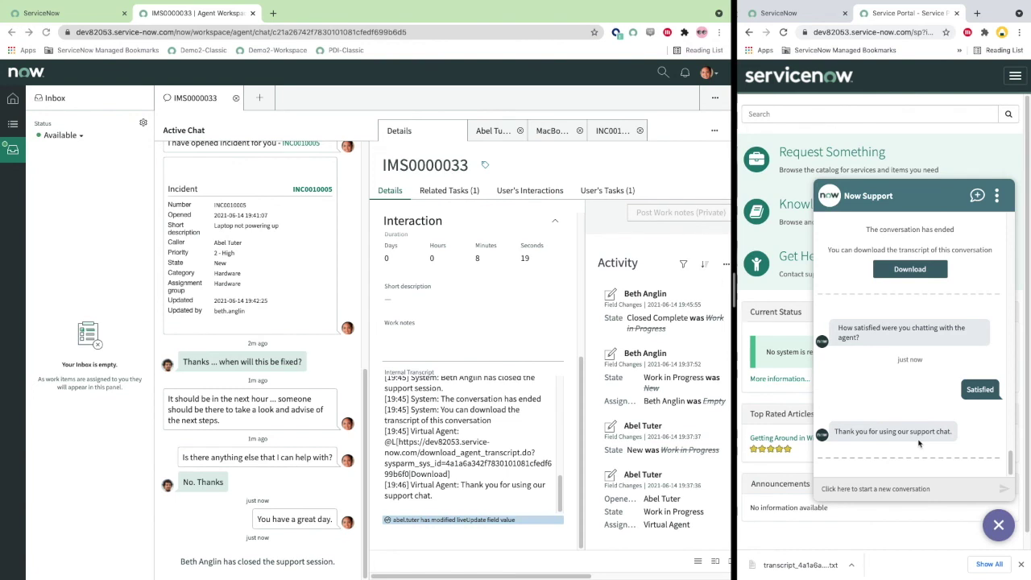
left_click(999, 525)
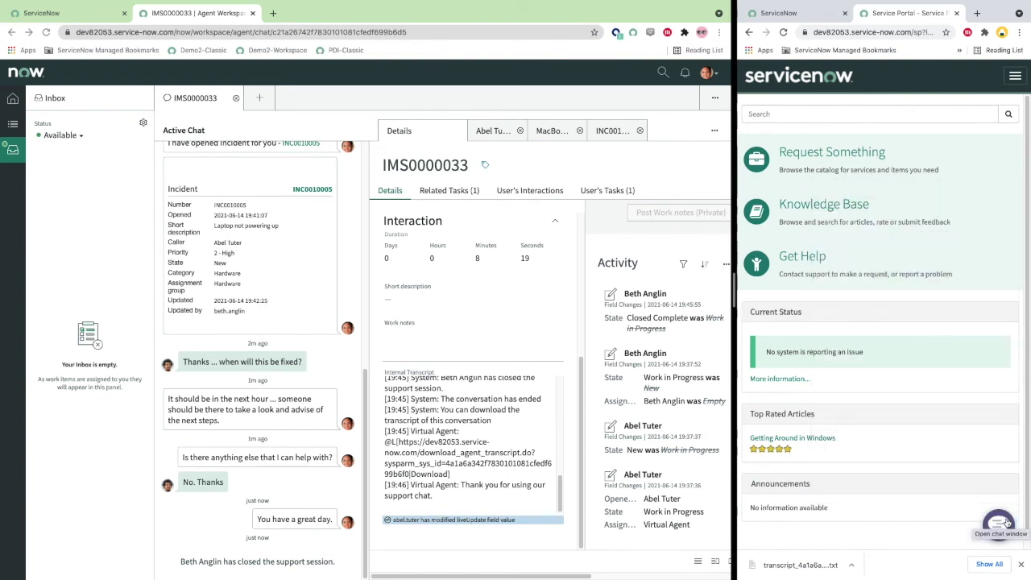